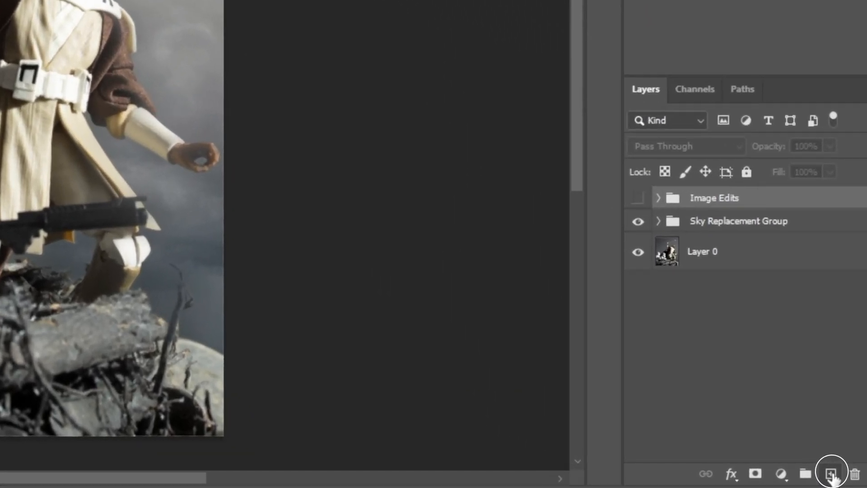
Add a new layer above the Image Edits group and set the Brush foreground colour to pure white (ffffff).
click(834, 466)
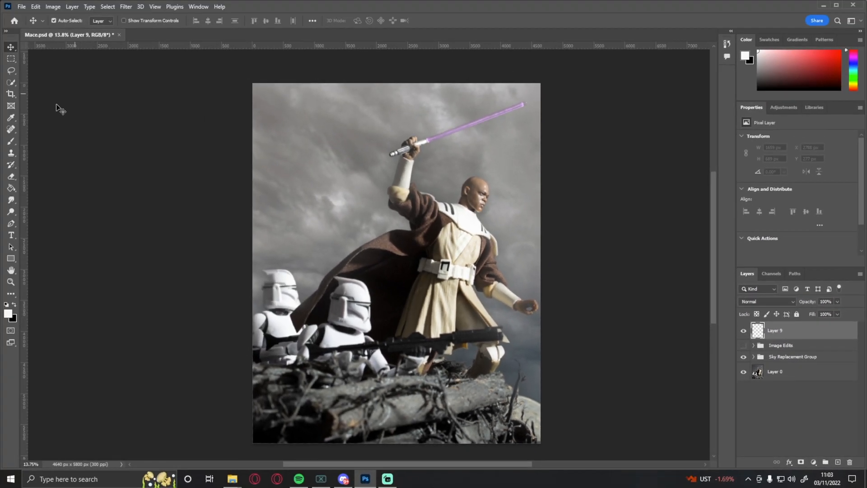
click(12, 140)
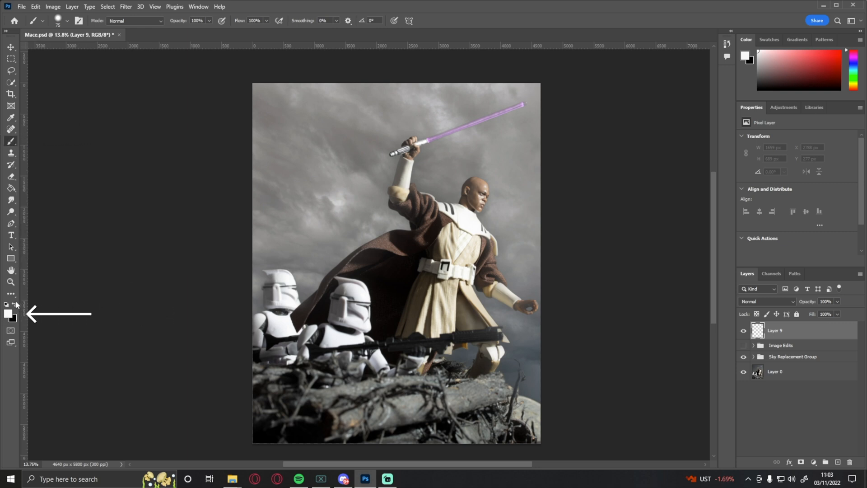
click(9, 313)
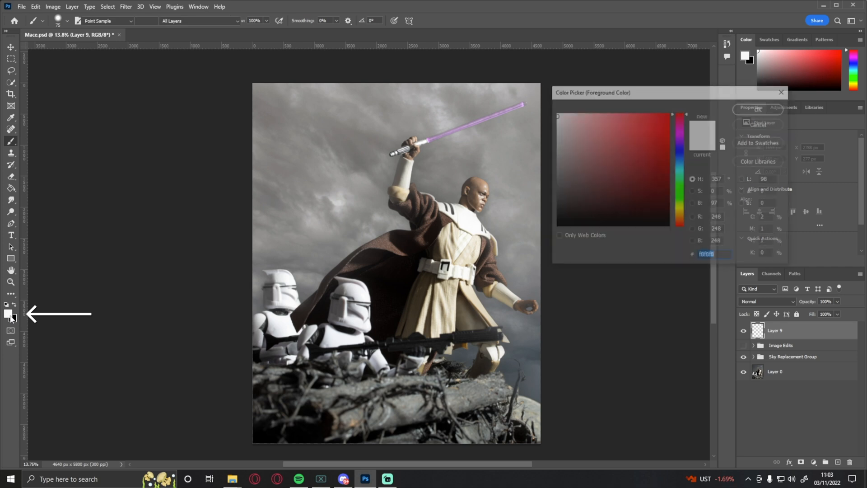
click(555, 113)
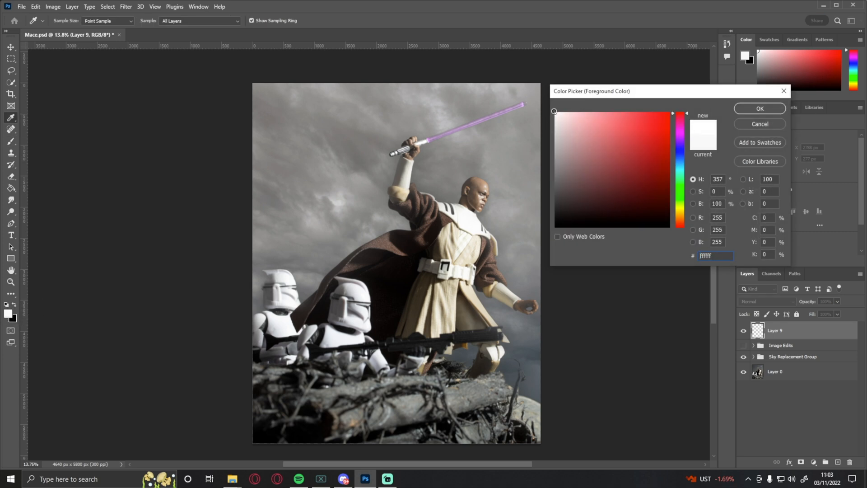
click(752, 109)
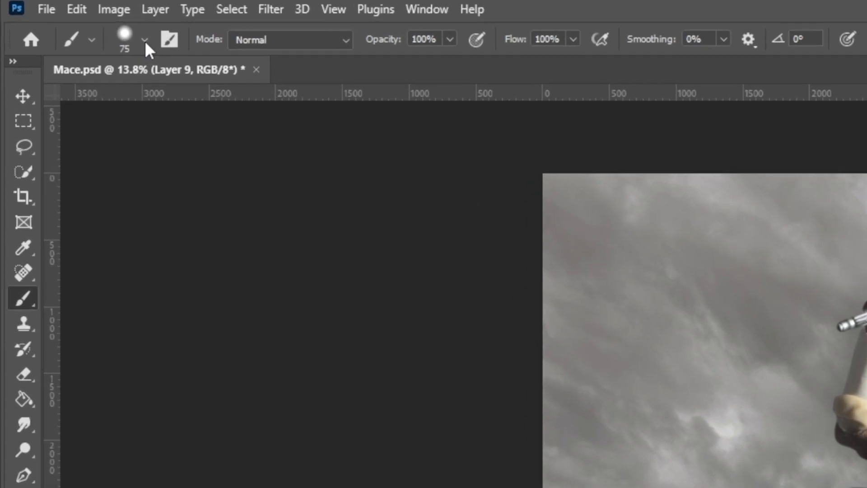
Paint a straight white line over the purple lightsaber blade from hilt to tip with a 75 px soft round brush at 50% hardness.
click(145, 41)
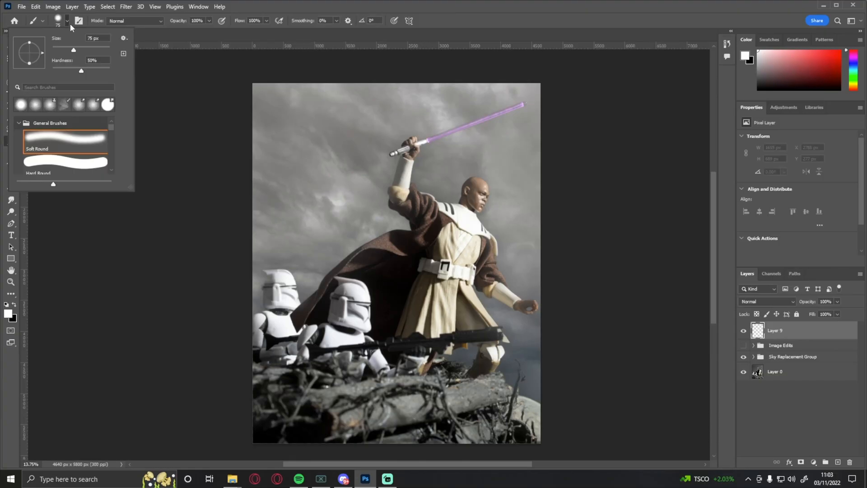
click(69, 23)
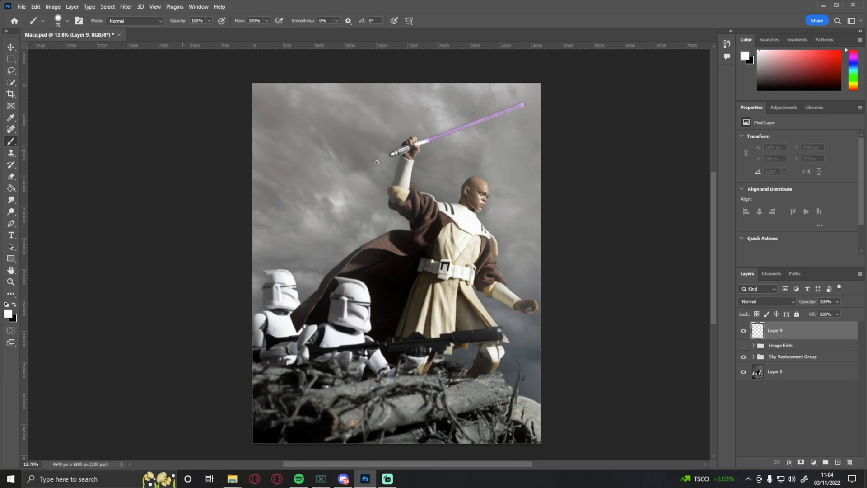
scroll(437, 143, up, 5)
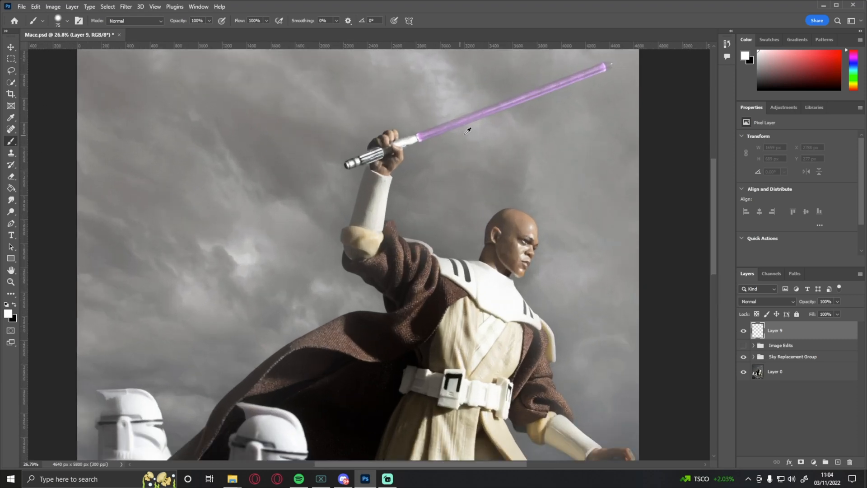
scroll(483, 147, up, 5)
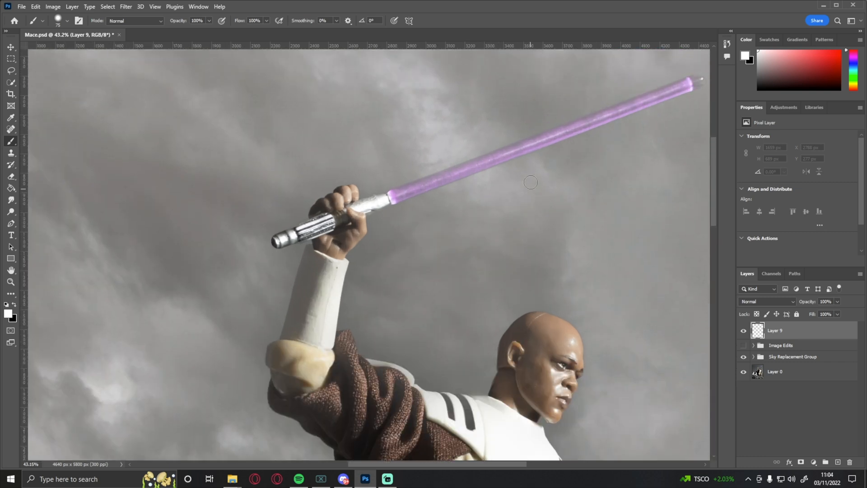
scroll(531, 182, left, 10)
scroll(530, 182, right, 19)
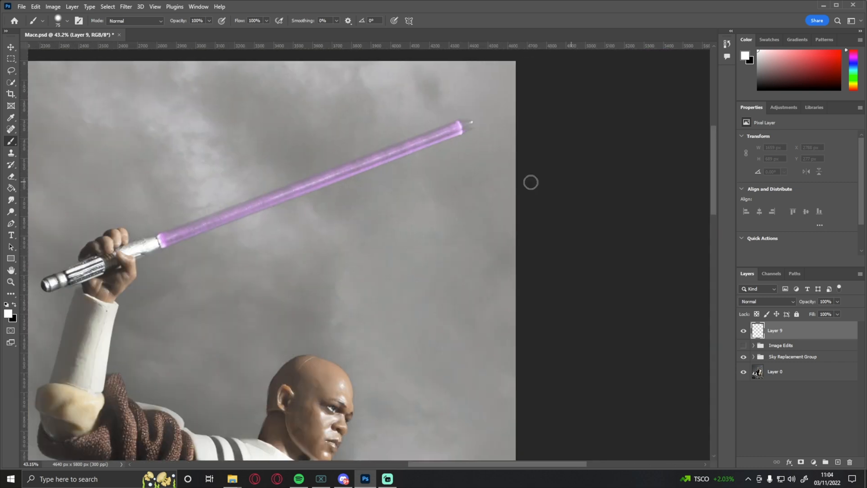
scroll(530, 182, left, 9)
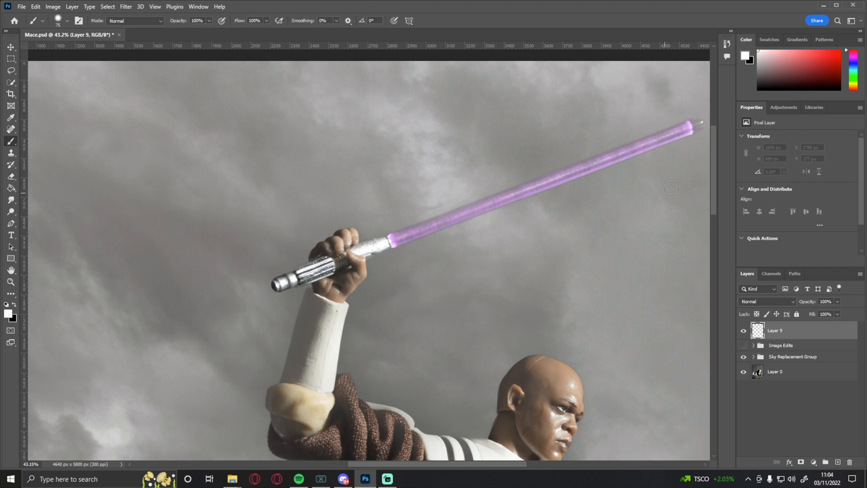
drag(445, 463, 456, 466)
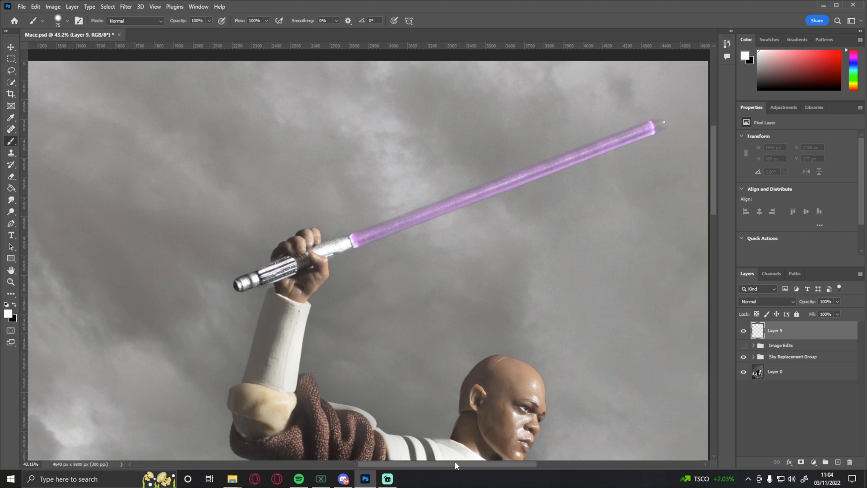
click(355, 240)
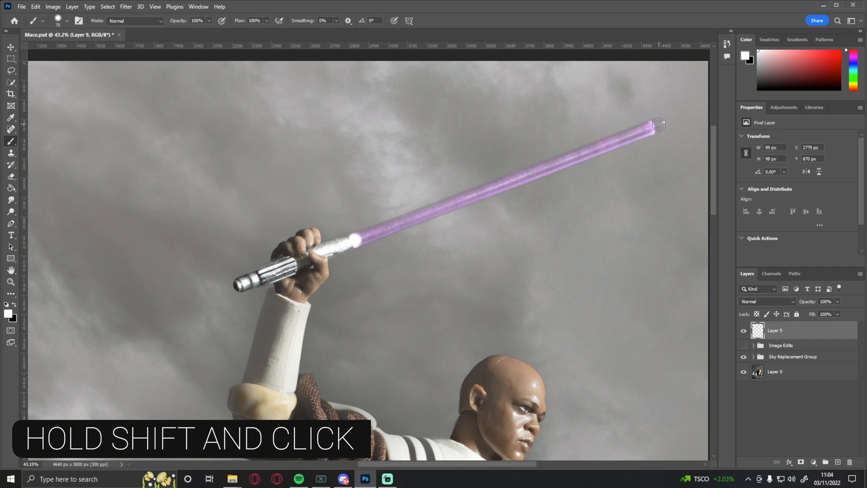
shift+click(660, 124)
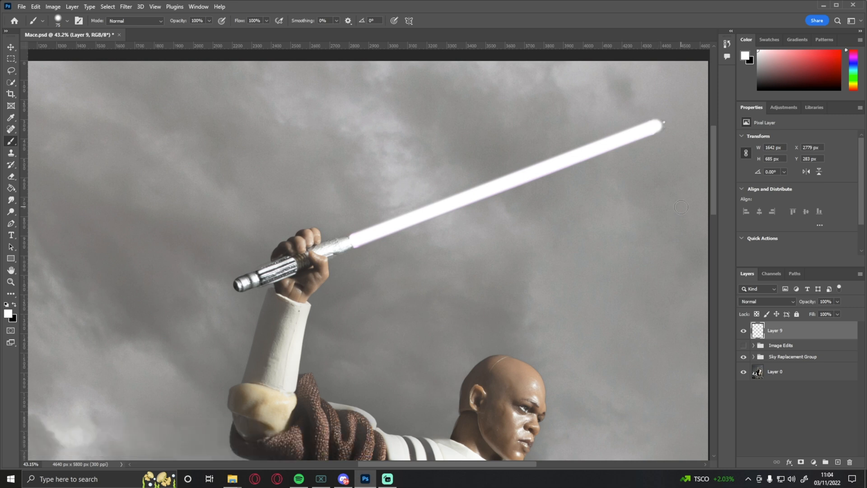
scroll(639, 287, down, 2)
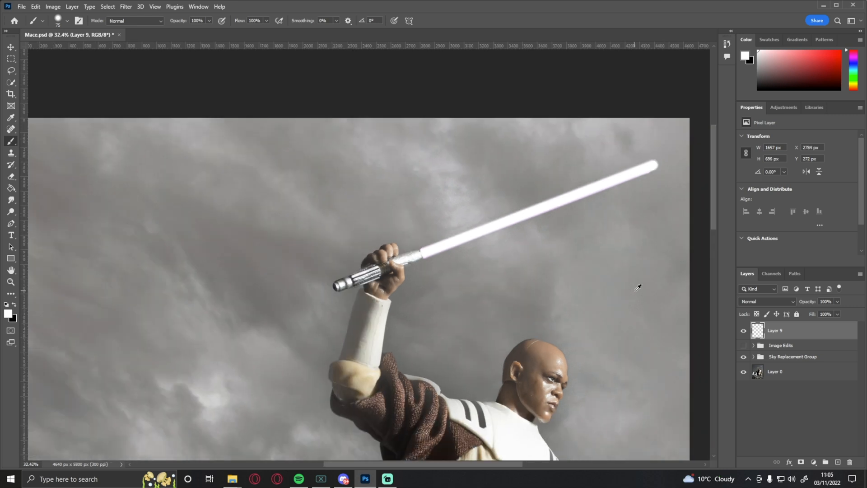
scroll(638, 287, down, 1)
scroll(638, 288, down, 1)
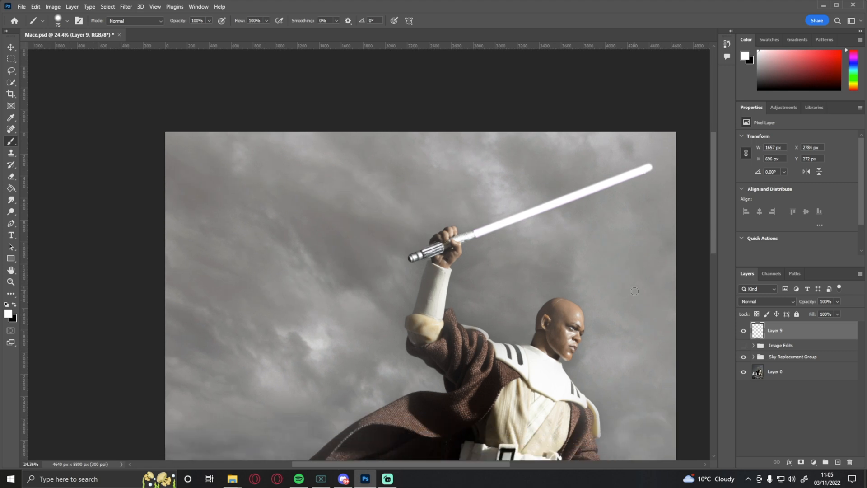
scroll(635, 291, down, 1)
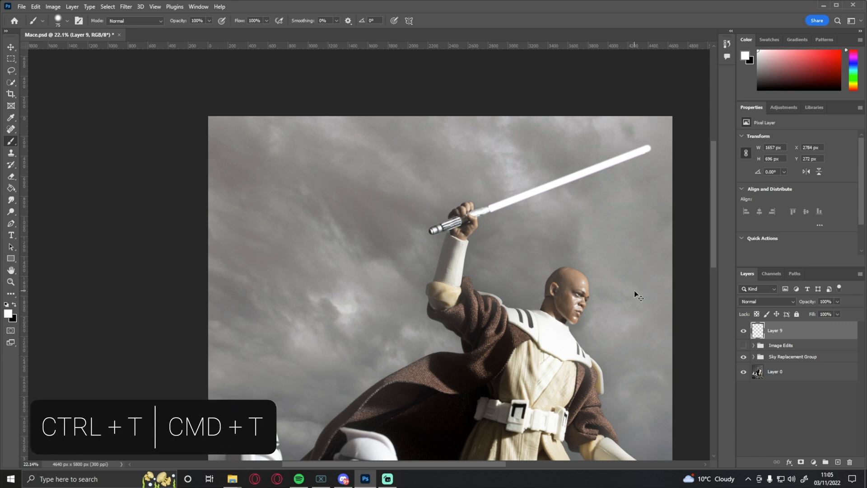
key(ctrl+t)
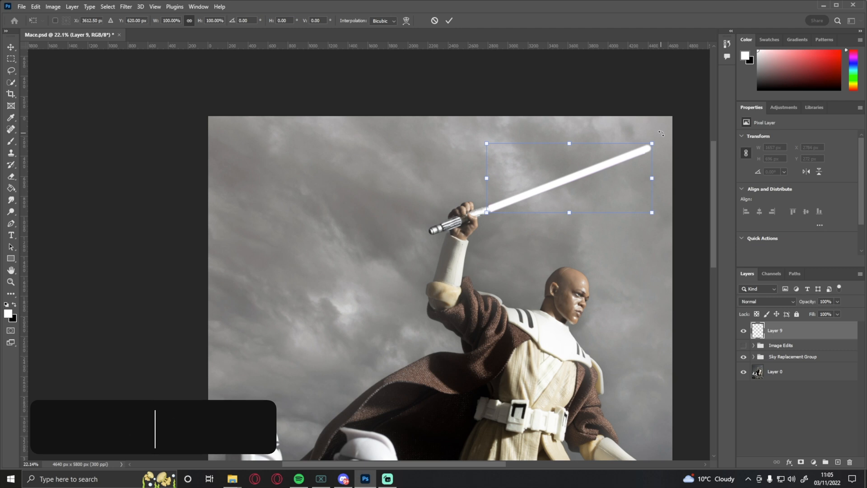
mouse_move(661, 133)
mouse_down()
mouse_move(665, 143)
mouse_move(661, 133)
mouse_move(662, 140)
mouse_move(672, 133)
mouse_move(646, 146)
mouse_move(662, 136)
mouse_up()
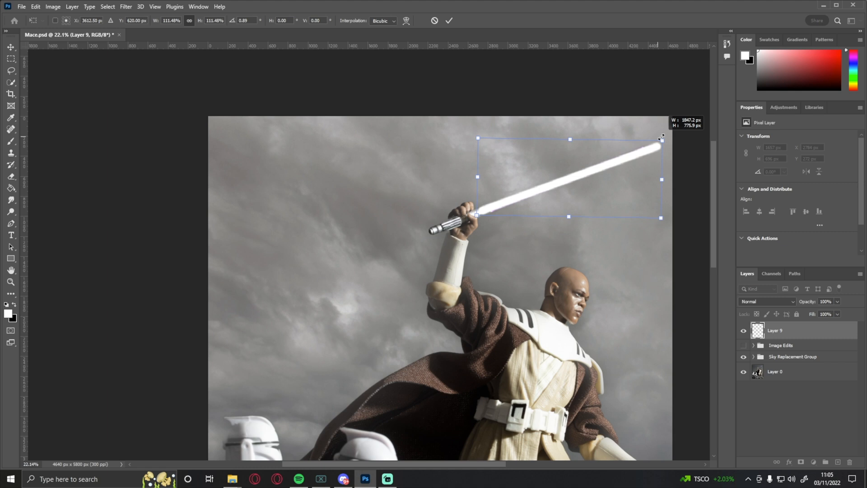
click(437, 21)
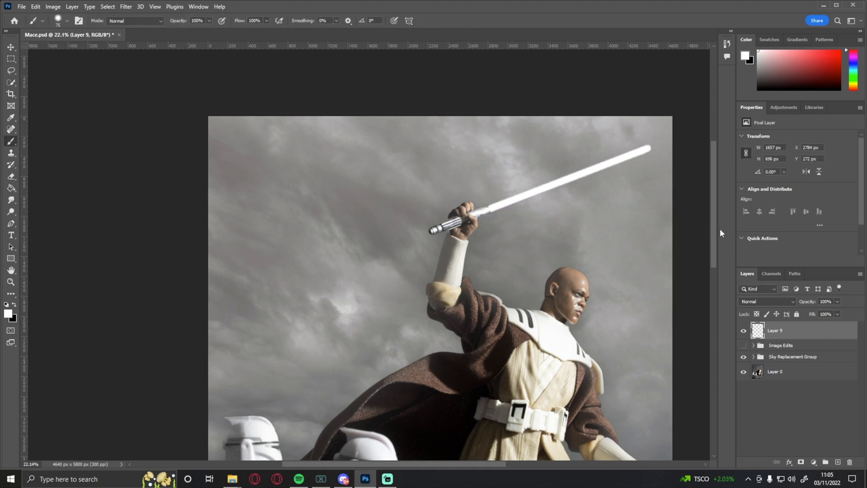
Rename the painted blade layer to Lightsaber.
drag(713, 229, 714, 240)
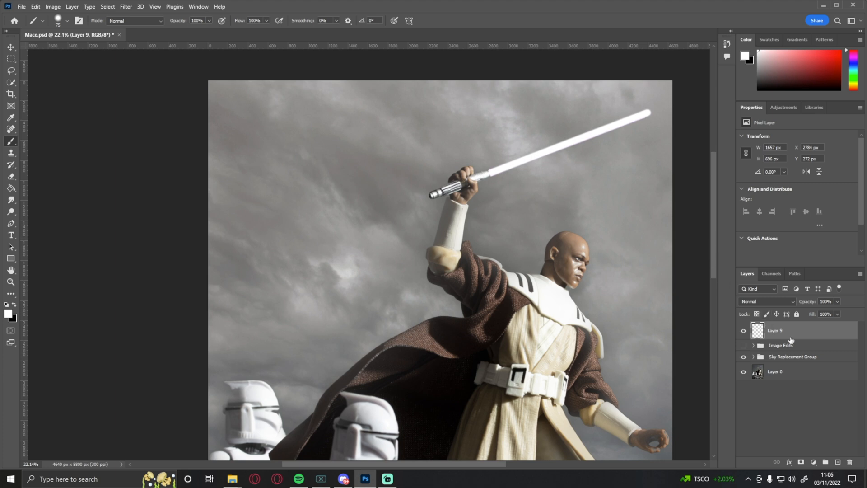
double_click(774, 331)
text(L)
key(Return)
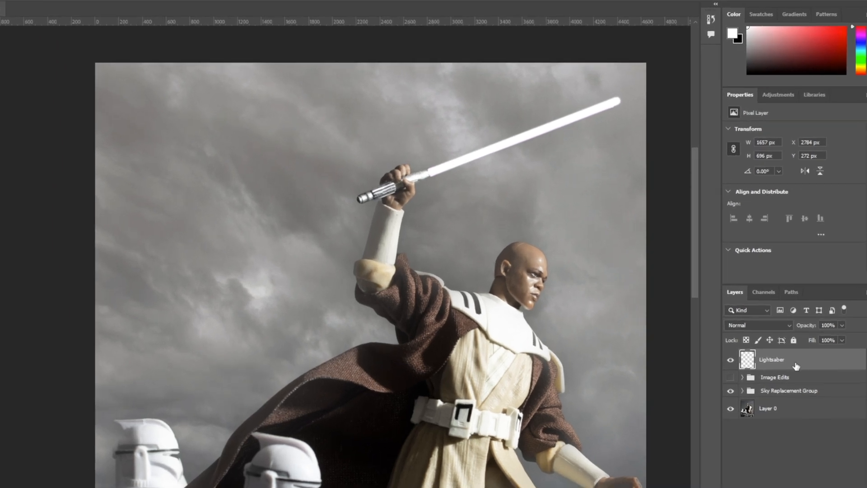
Add an Outer Glow layer style to the Lightsaber layer with the Screen blend mode.
right_click(799, 332)
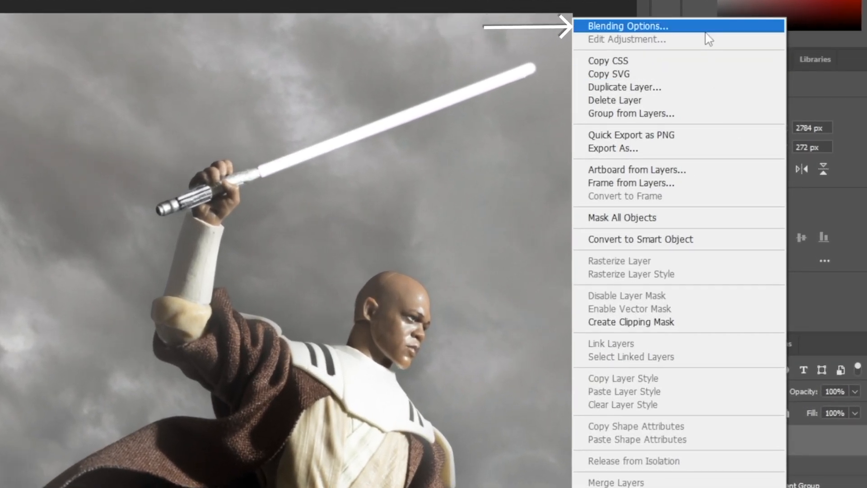
click(706, 31)
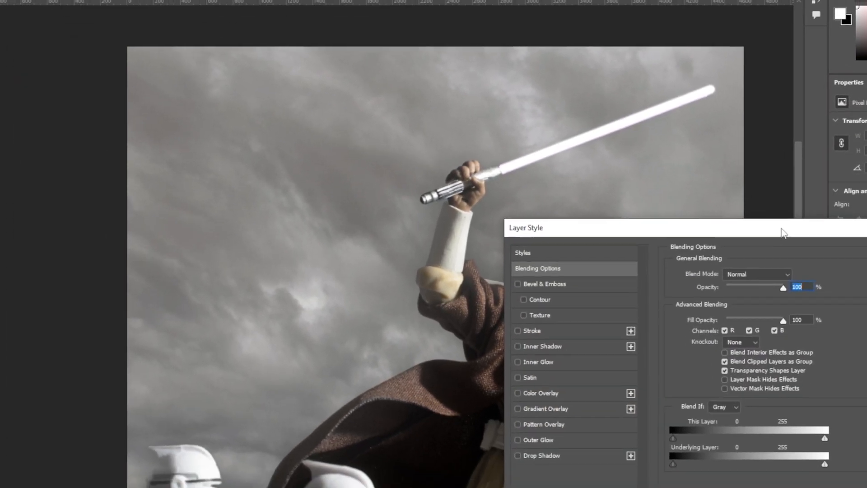
drag(820, 244, 60, 80)
drag(273, 100, 268, 88)
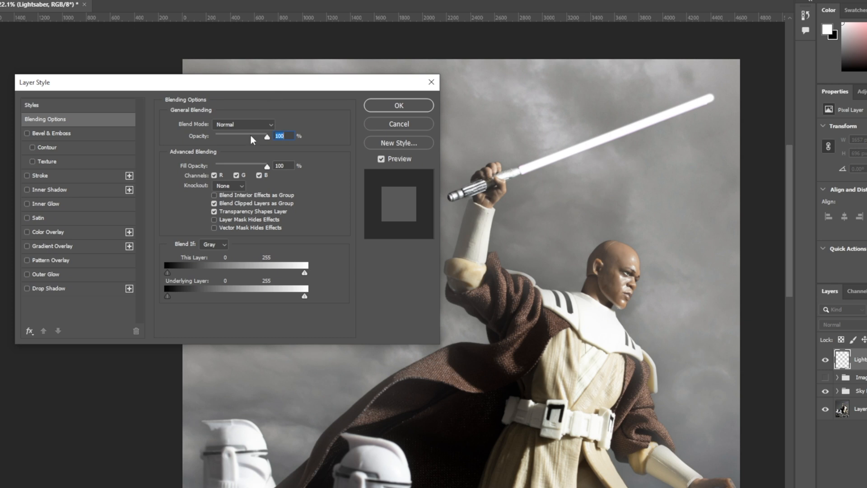
click(44, 274)
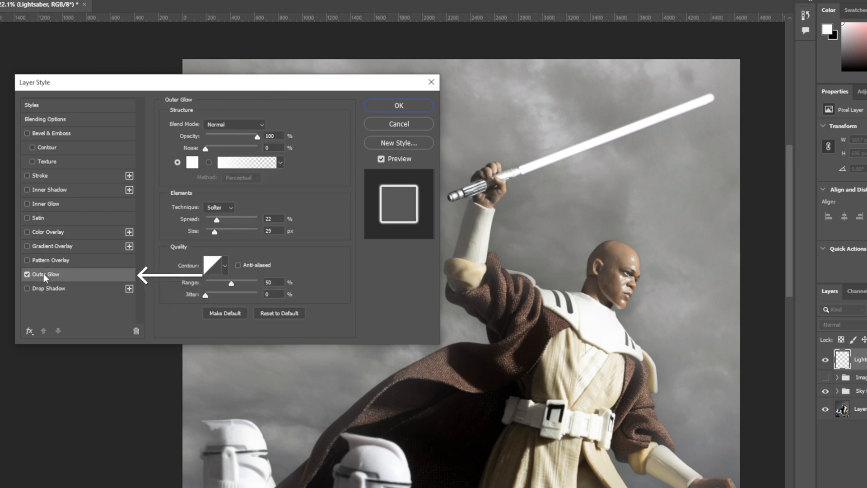
click(256, 123)
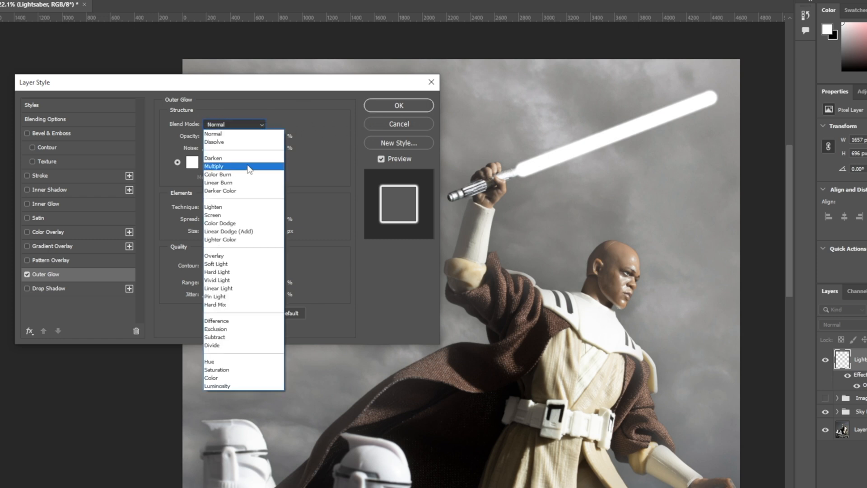
click(238, 215)
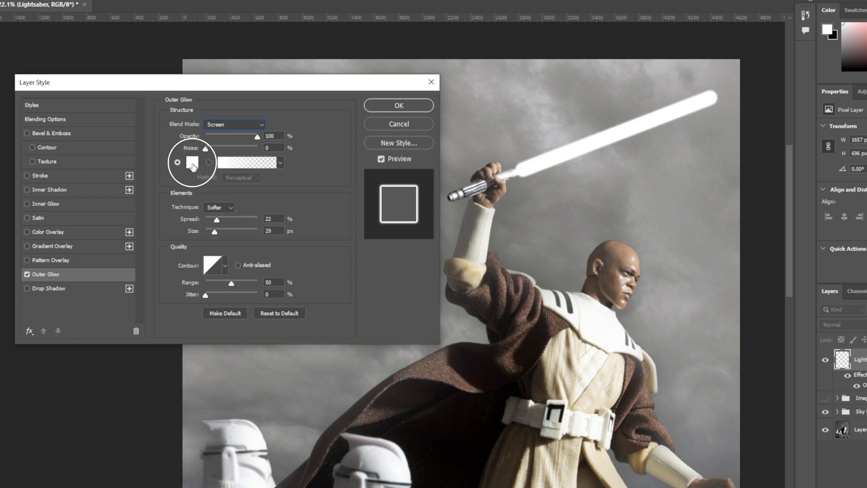
Set the outer glow's colour to a vivid, fully saturated purple.
click(192, 164)
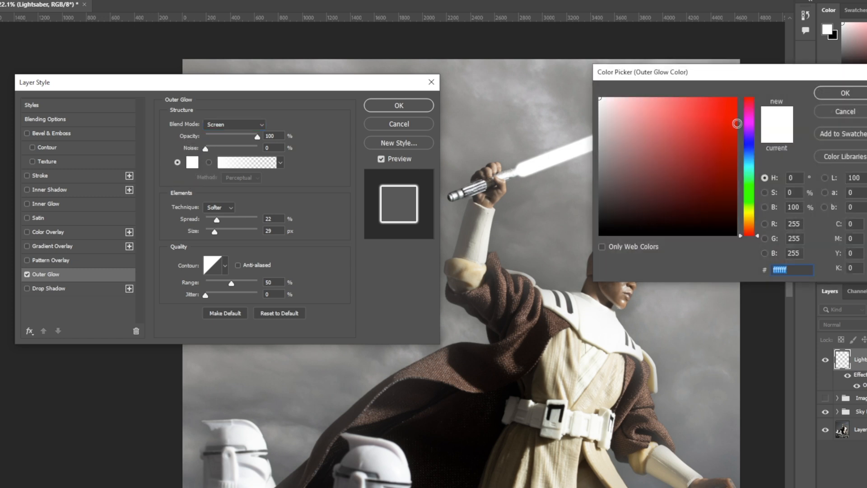
mouse_move(749, 115)
mouse_down()
mouse_move(750, 131)
mouse_move(730, 103)
mouse_move(743, 100)
mouse_move(753, 152)
mouse_up()
drag(757, 213, 763, 214)
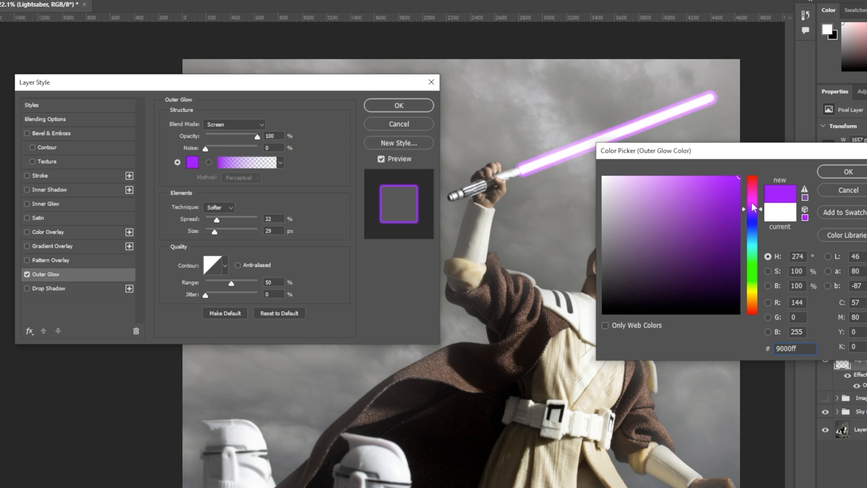
drag(760, 208, 760, 213)
click(833, 175)
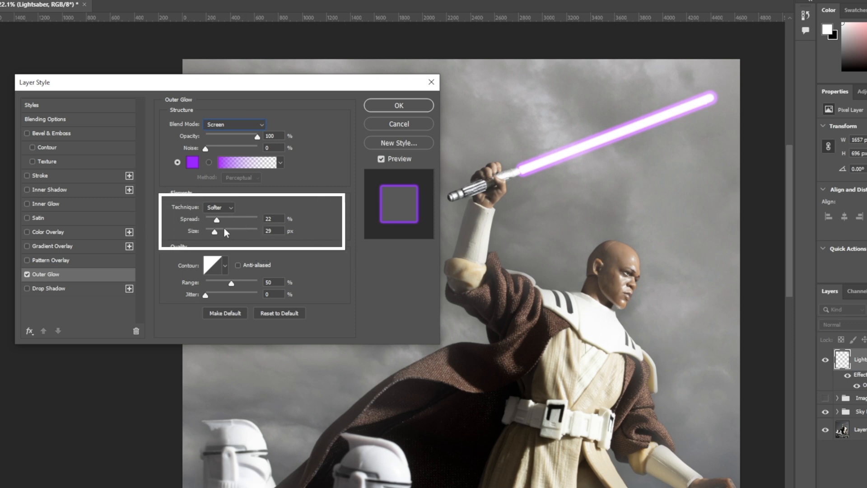
Set the outer glow's spread to 20%, its size to 196 px and its range to 49%.
drag(217, 223, 231, 233)
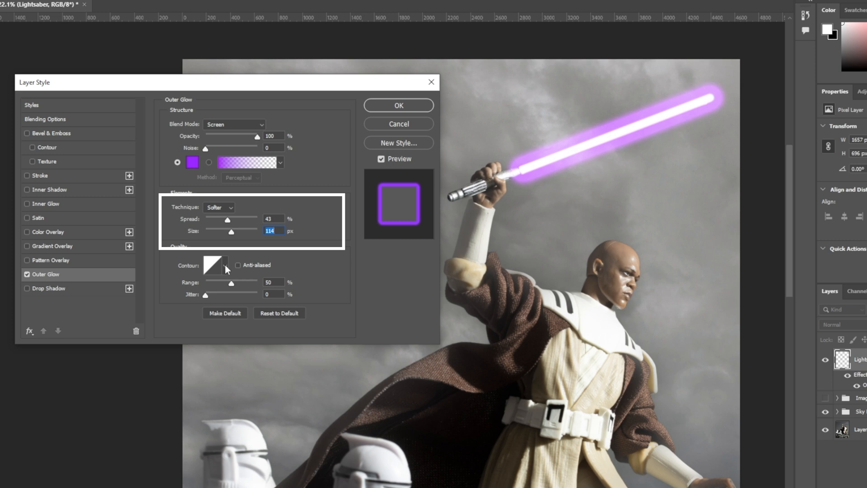
click(216, 219)
drag(232, 231, 235, 230)
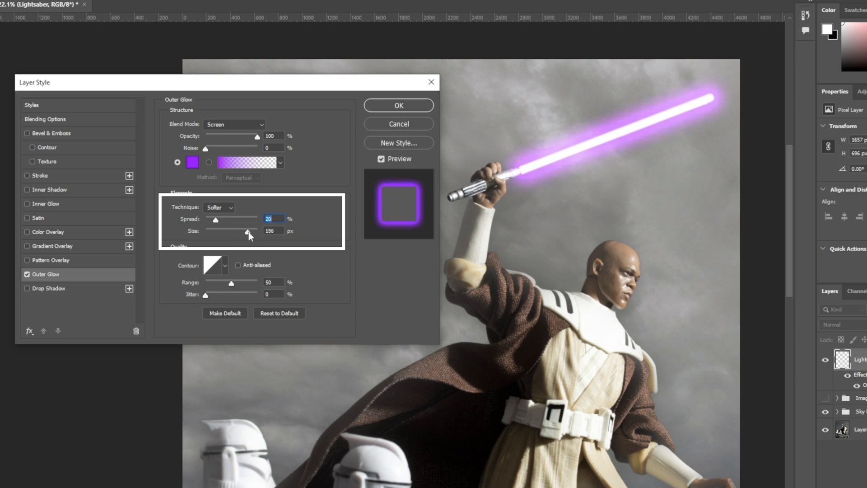
drag(249, 233, 248, 232)
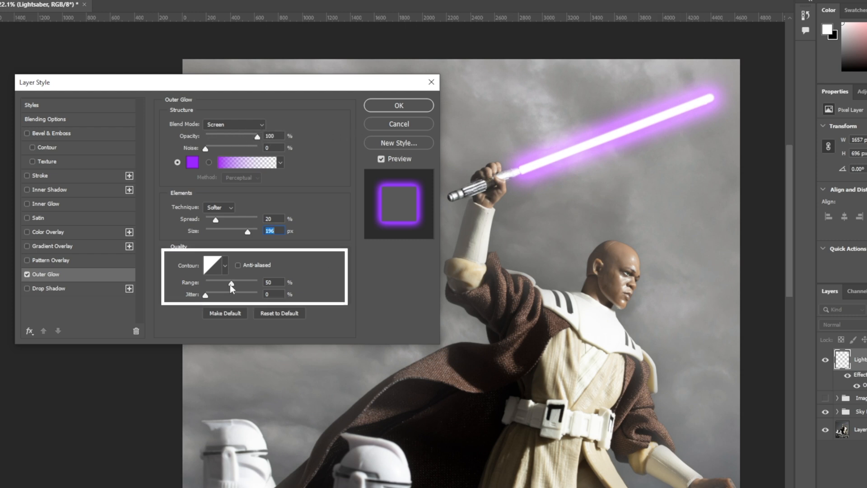
drag(229, 284, 231, 282)
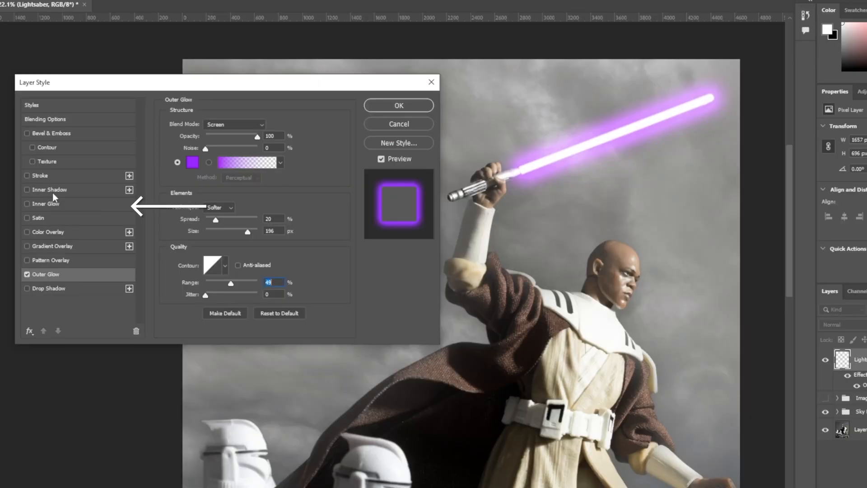
Add an Inner Glow layer style to the Lightsaber layer with the Linear Light blend mode.
click(47, 206)
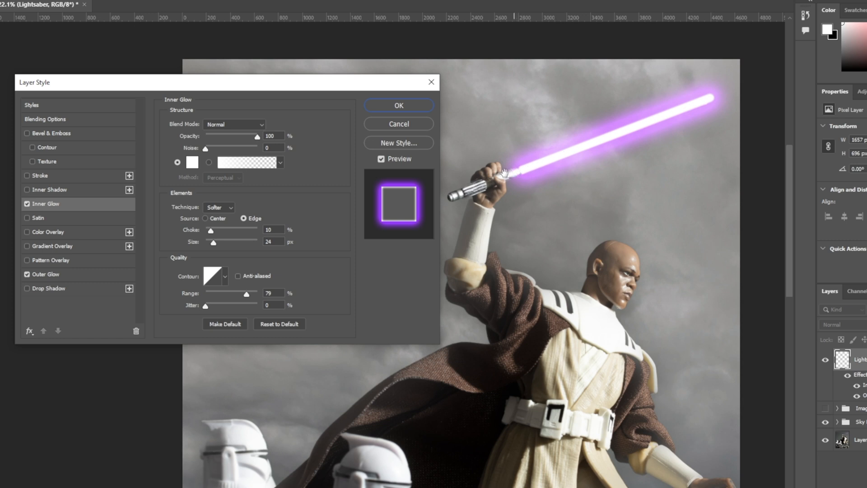
click(249, 125)
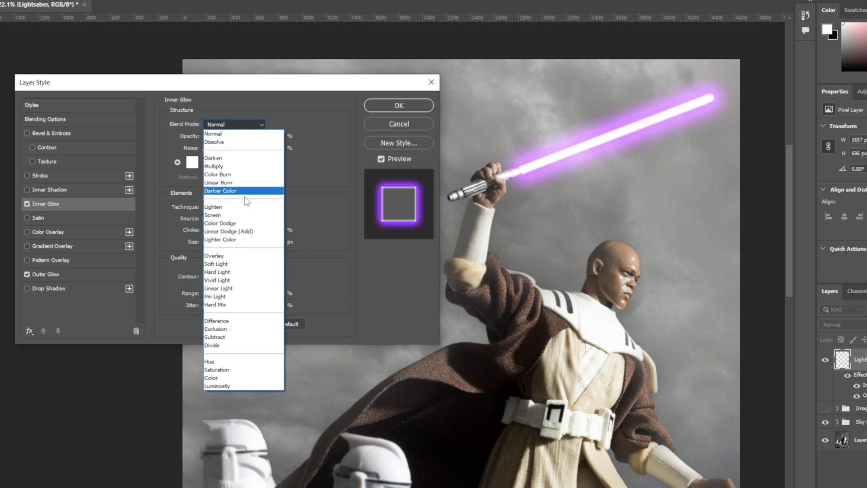
click(234, 287)
Set the inner glow's colour to the fully saturated pink ff008a.
click(192, 162)
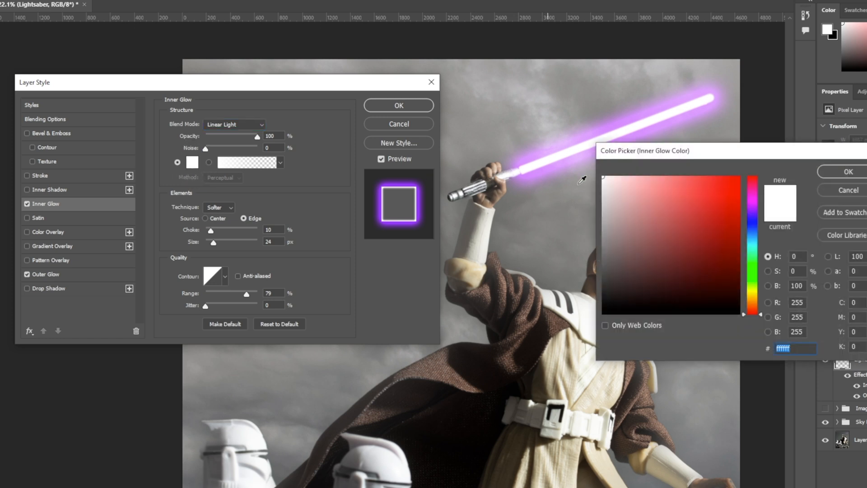
drag(753, 214, 752, 198)
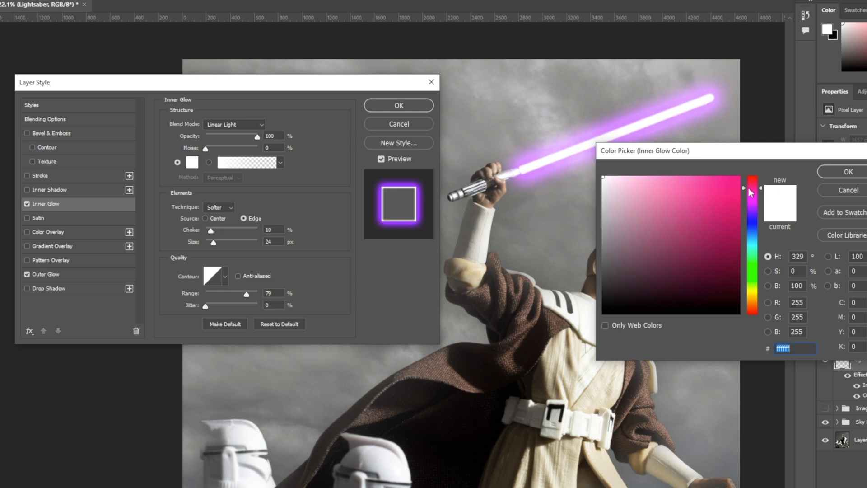
click(740, 177)
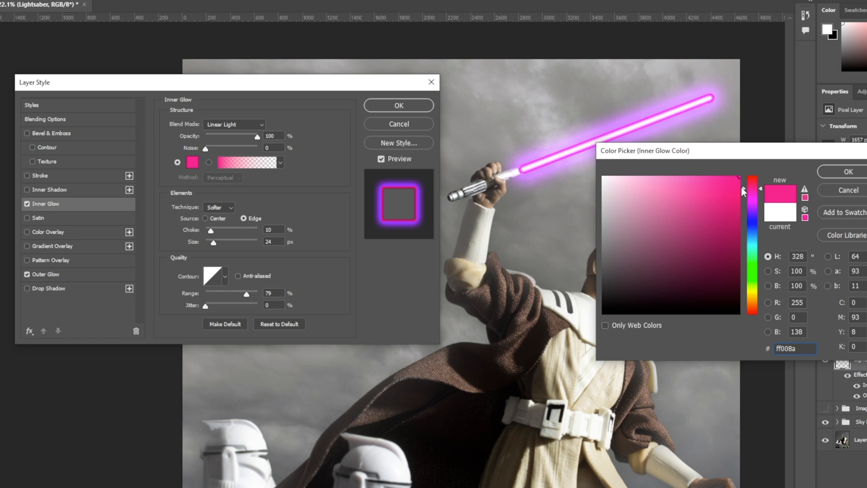
click(834, 175)
Set the inner glow's opacity to 85%, its choke to 1% and its size to 16 px, and apply the layer styles.
drag(258, 137, 256, 138)
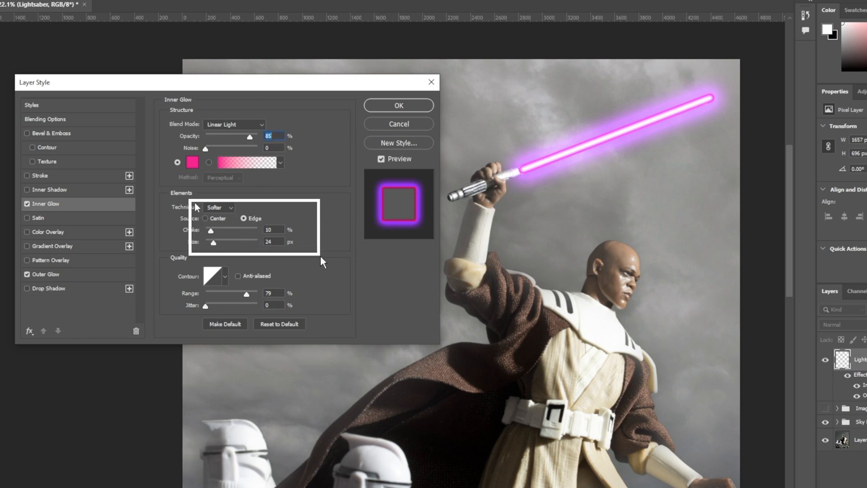
drag(209, 232, 206, 232)
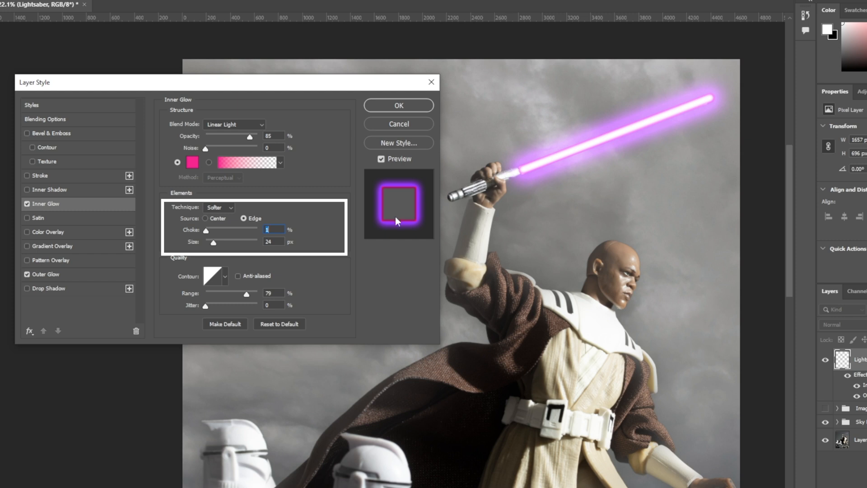
drag(213, 244, 213, 244)
mouse_move(246, 295)
mouse_down()
mouse_move(230, 295)
mouse_move(243, 294)
mouse_up()
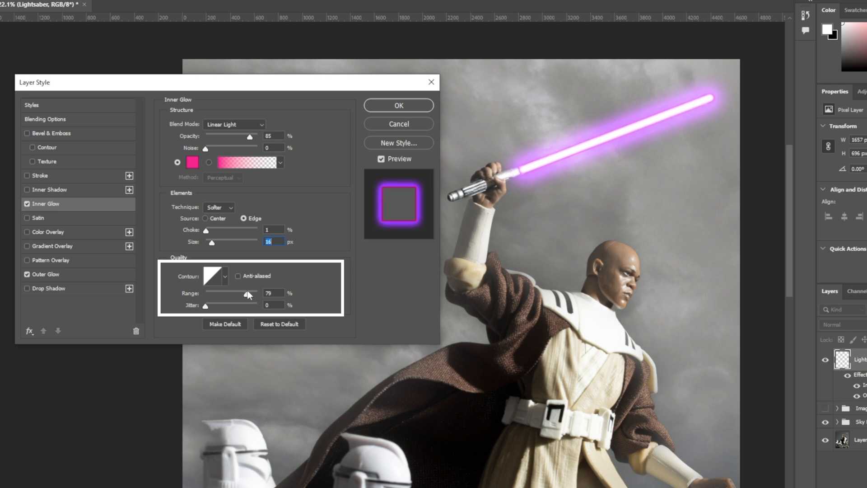
click(246, 292)
mouse_move(206, 308)
mouse_down()
mouse_move(266, 314)
mouse_move(202, 315)
mouse_up()
click(405, 108)
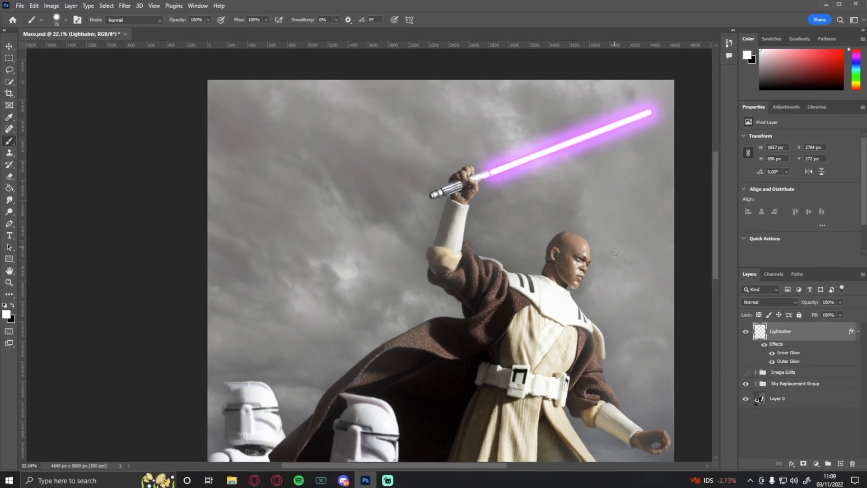
Examine the glowing blade in the full picture and close up around the hilt and the figure's head.
scroll(667, 269, up, 2)
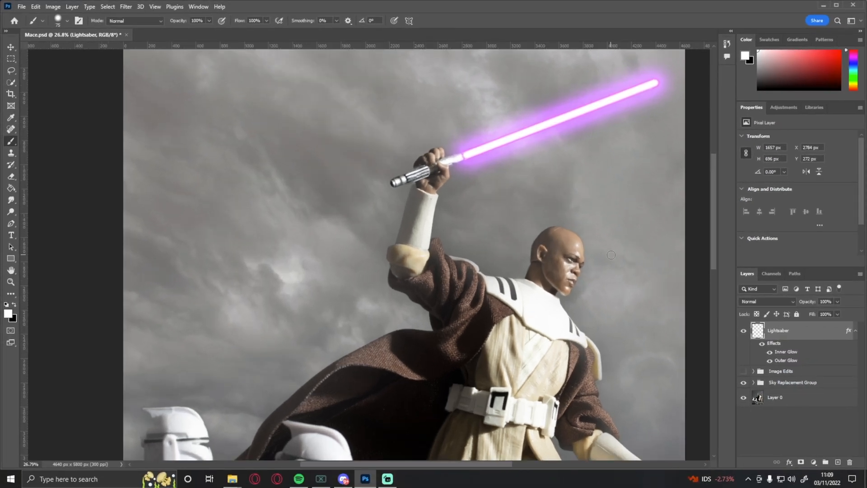
scroll(667, 269, down, 4)
scroll(613, 251, down, 2)
scroll(608, 250, down, 2)
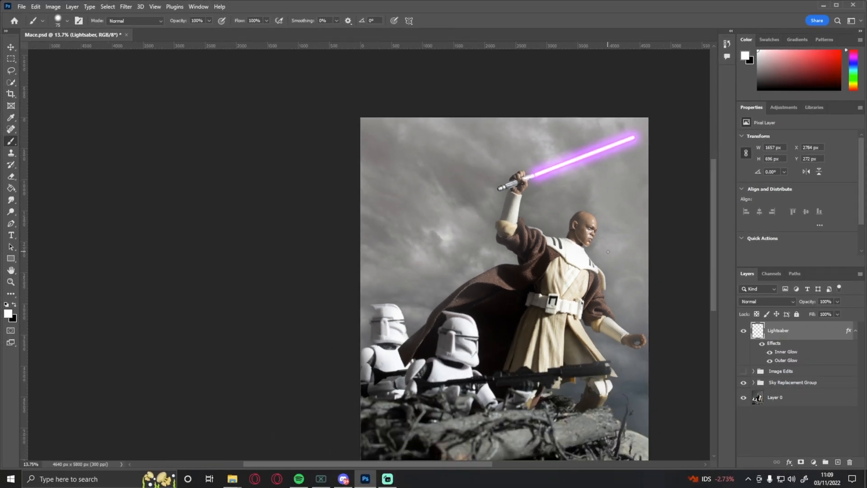
scroll(605, 249, left, 3)
scroll(599, 246, right, 6)
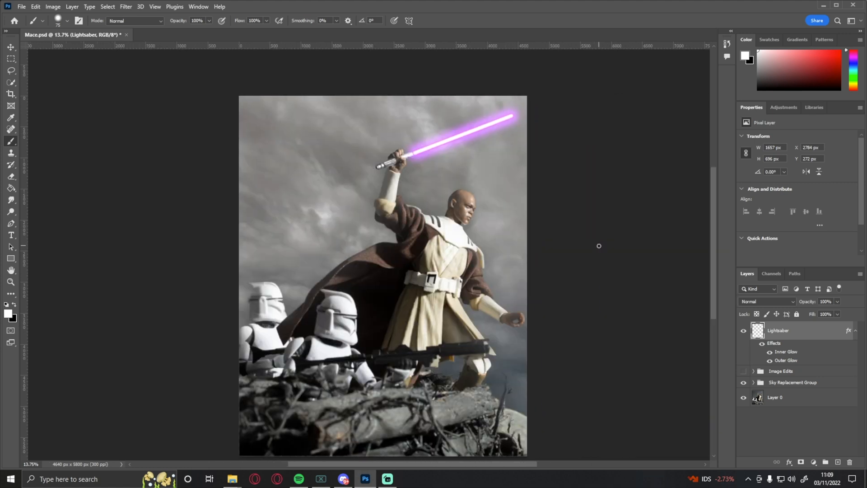
scroll(599, 244, left, 1)
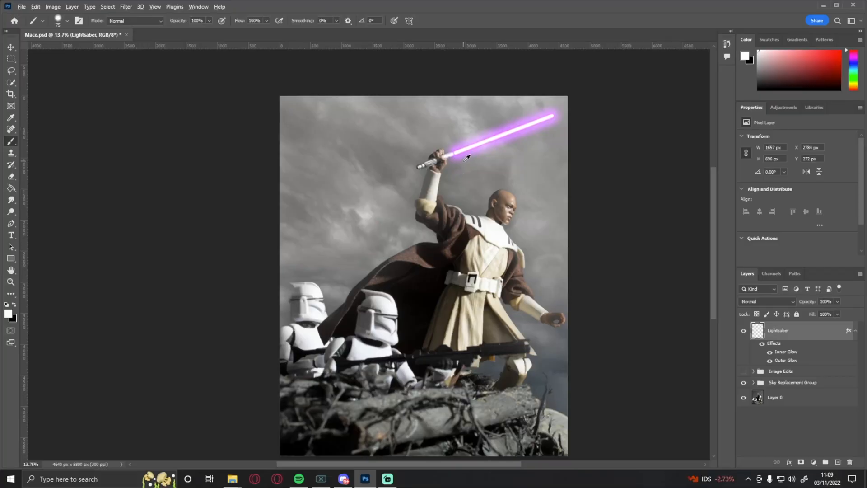
scroll(467, 156, up, 6)
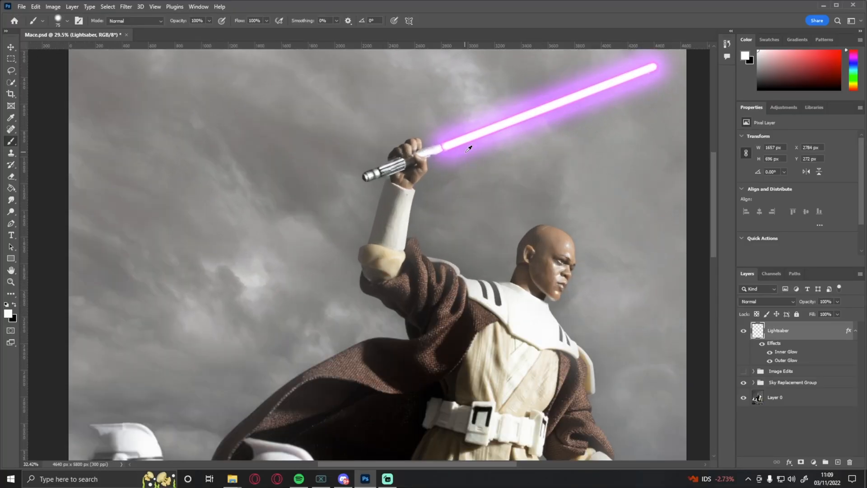
scroll(470, 196, up, 3)
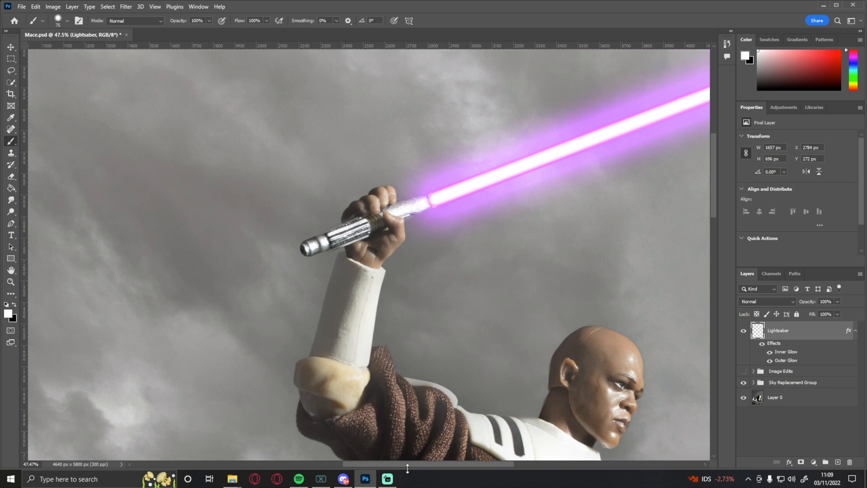
drag(407, 465, 436, 466)
scroll(507, 383, up, 1)
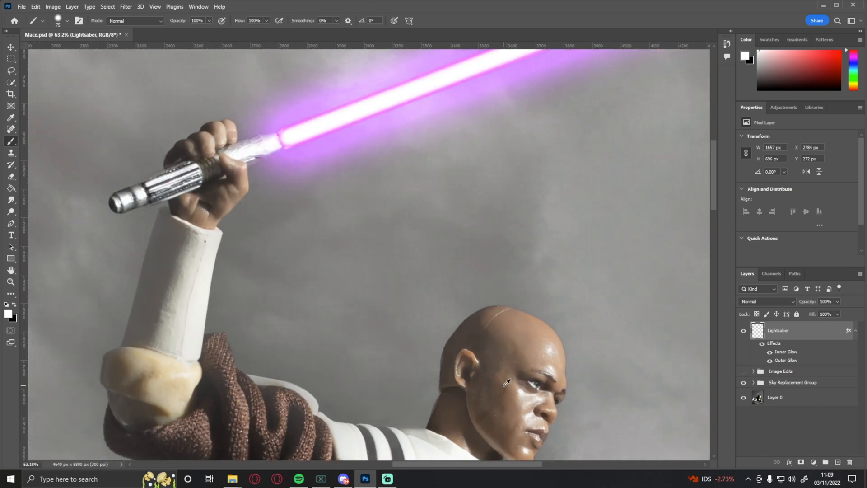
scroll(507, 383, down, 2)
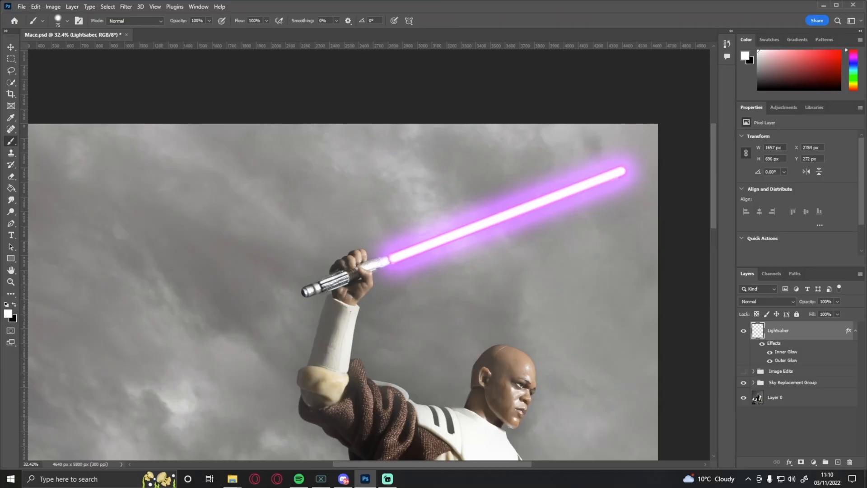
Place the orange lens flare image above the Lightsaber layer, scaled to 58.46% and positioned near the figure's raised hand.
drag(1, 266, 376, 281)
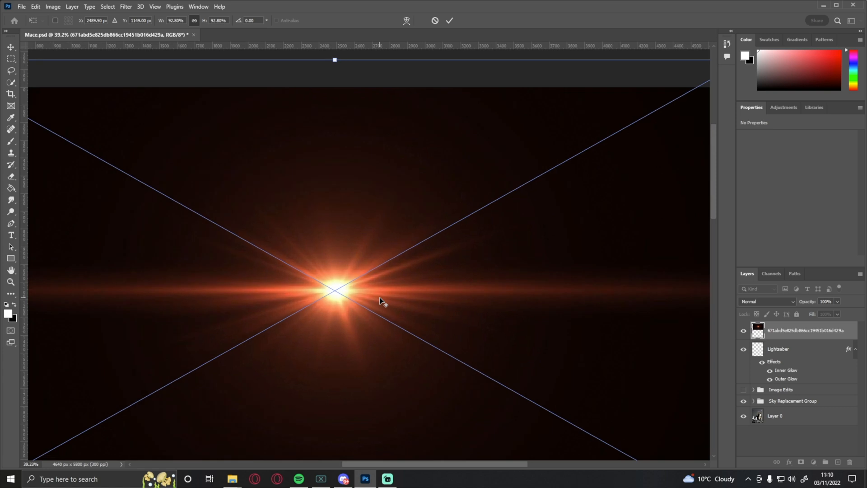
scroll(380, 298, down, 3)
drag(603, 161, 564, 185)
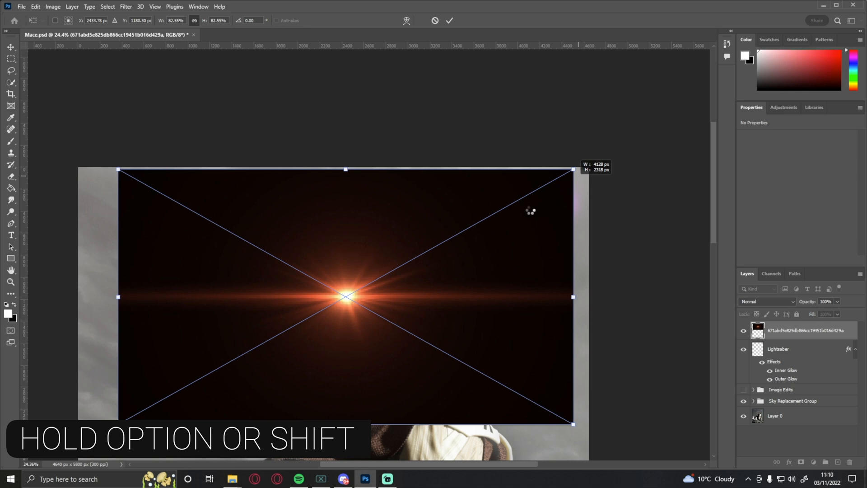
drag(529, 212, 511, 220)
drag(435, 267, 458, 258)
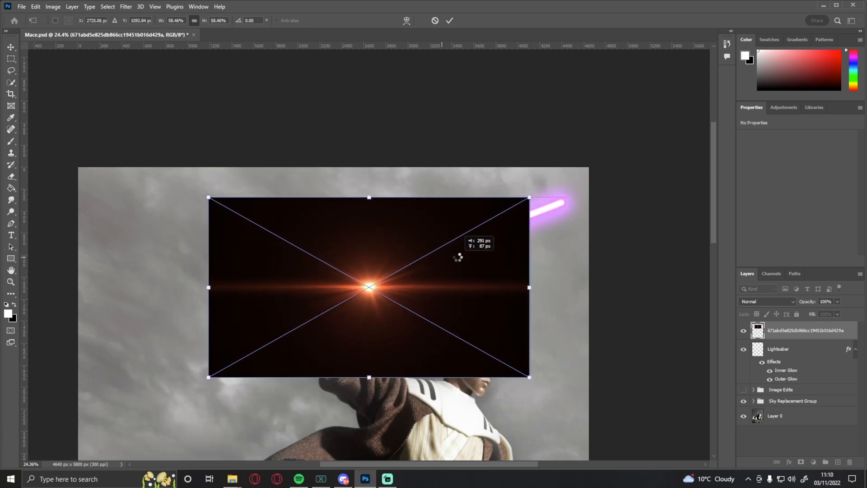
click(450, 21)
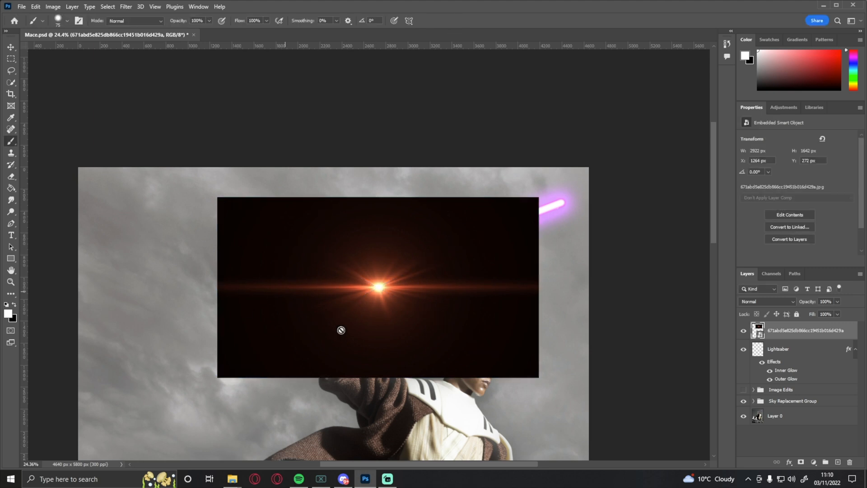
Set the lens flare layer's blend mode to Screen and move the flare onto the point where blade and hilt meet.
click(774, 301)
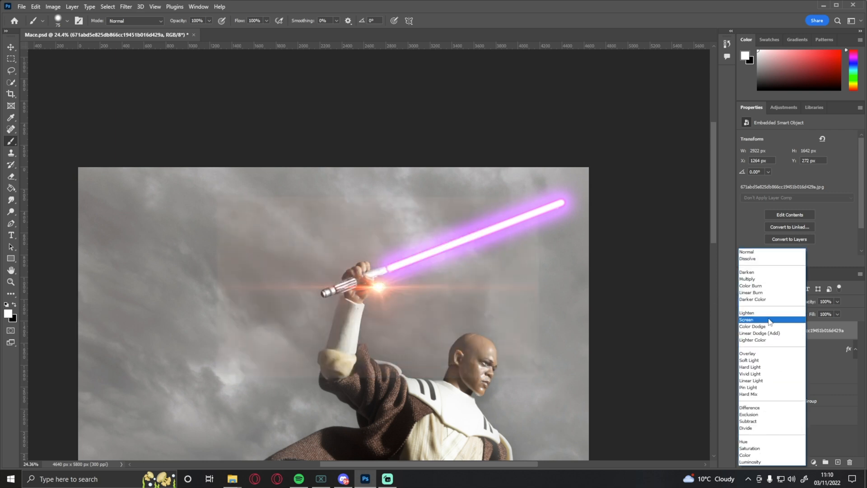
click(771, 320)
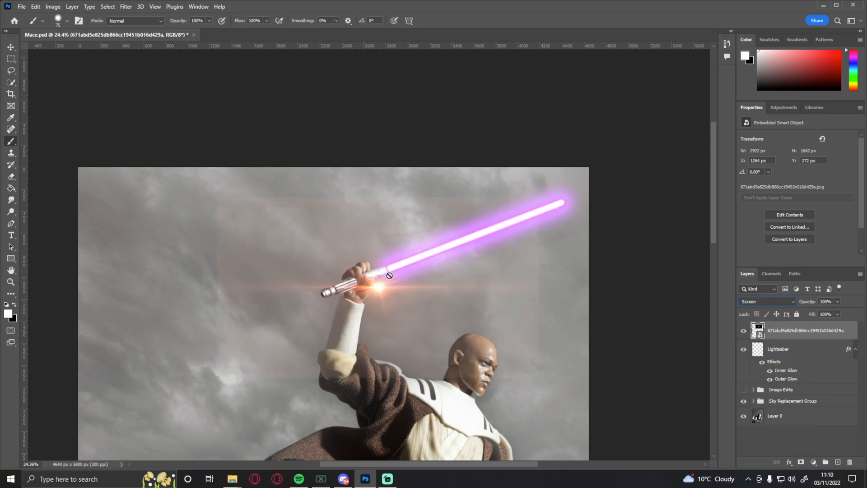
click(11, 47)
drag(388, 293, 397, 273)
scroll(397, 274, up, 1)
scroll(398, 274, up, 2)
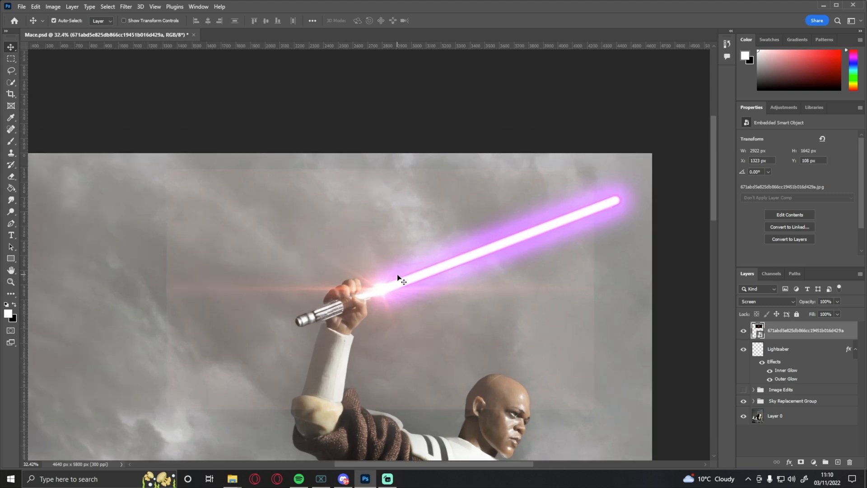
scroll(400, 275, down, 2)
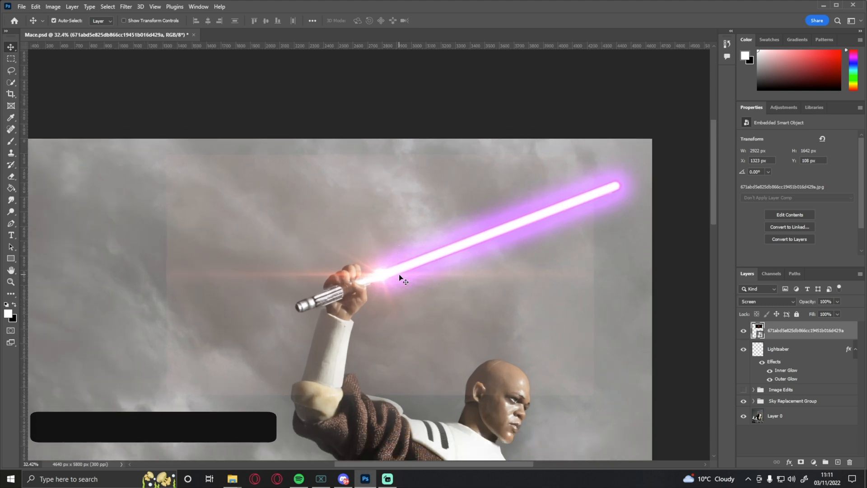
Scale the lens flare down to about 51% around its centre, keeping it on the base of the blade.
key(ctrl+t)
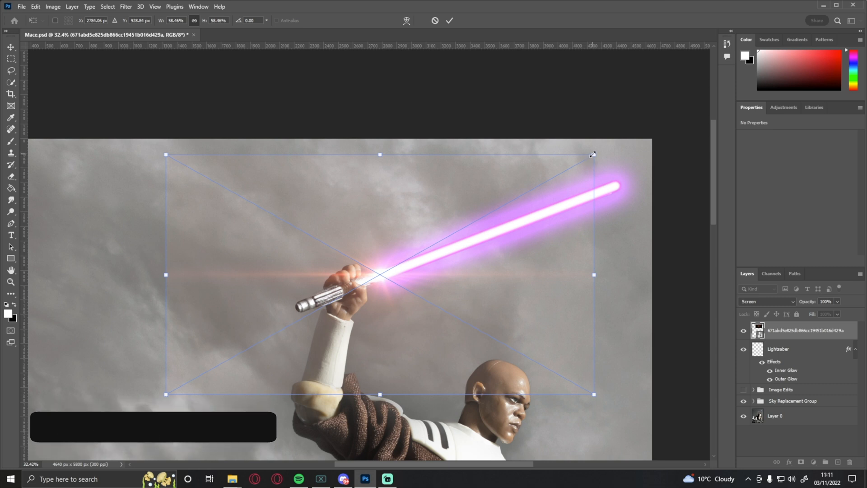
drag(593, 155, 565, 171)
drag(370, 290, 373, 290)
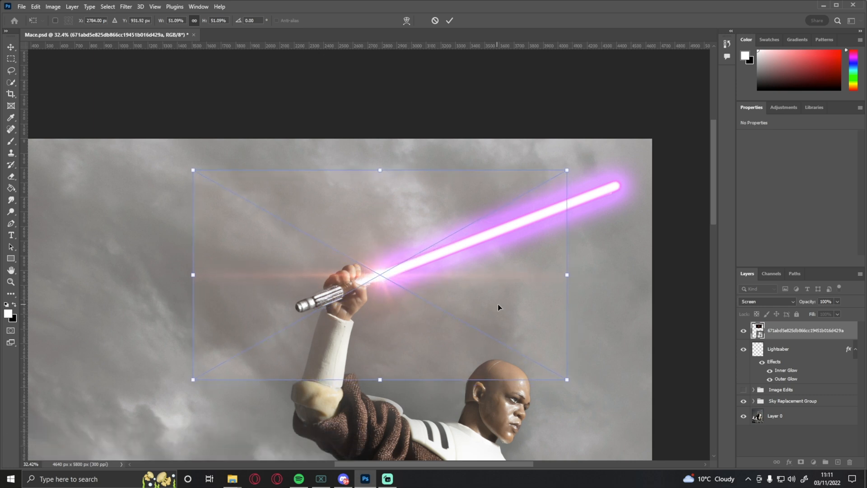
click(448, 21)
Colorize the lens flare purple with a Hue/Saturation adjustment at hue 283.
scroll(467, 325, up, 1)
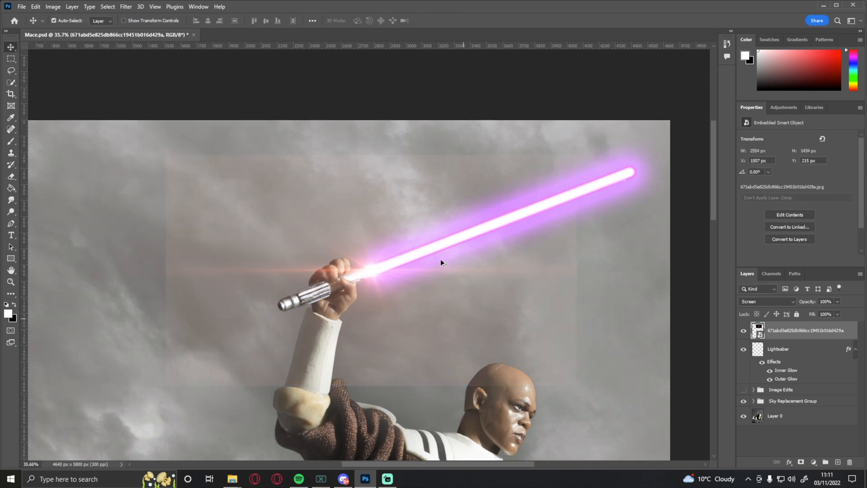
scroll(437, 260, down, 4)
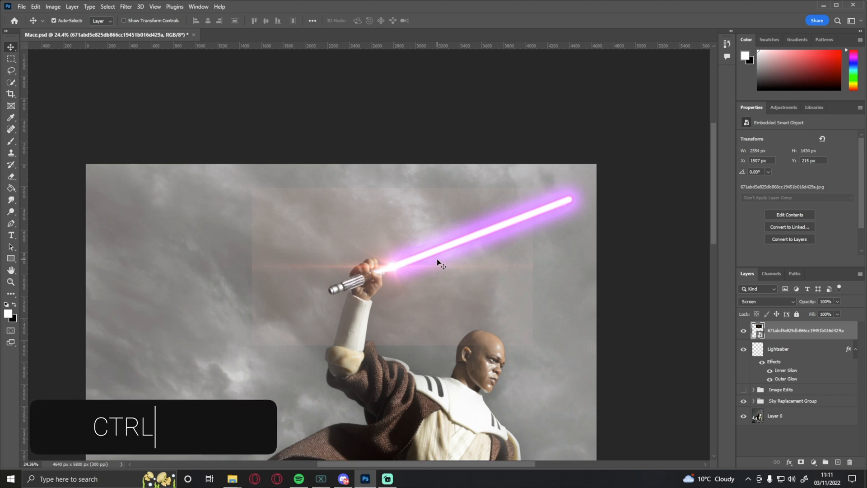
key(ctrl)
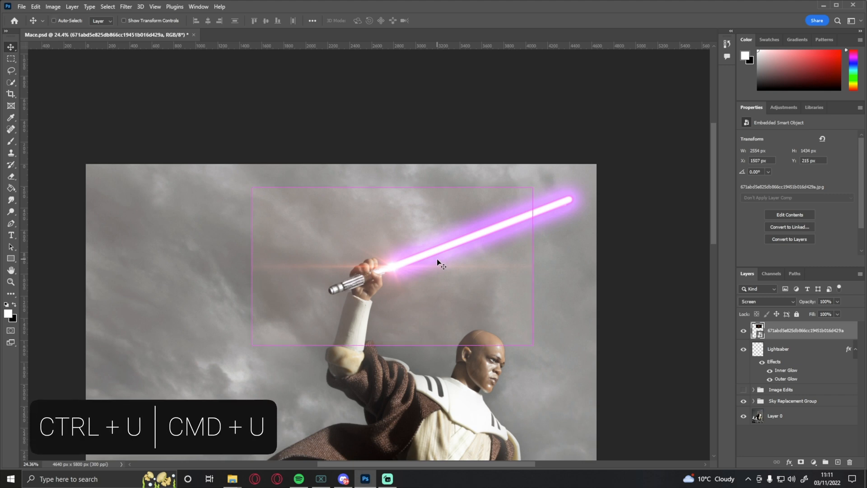
key(ctrl+u)
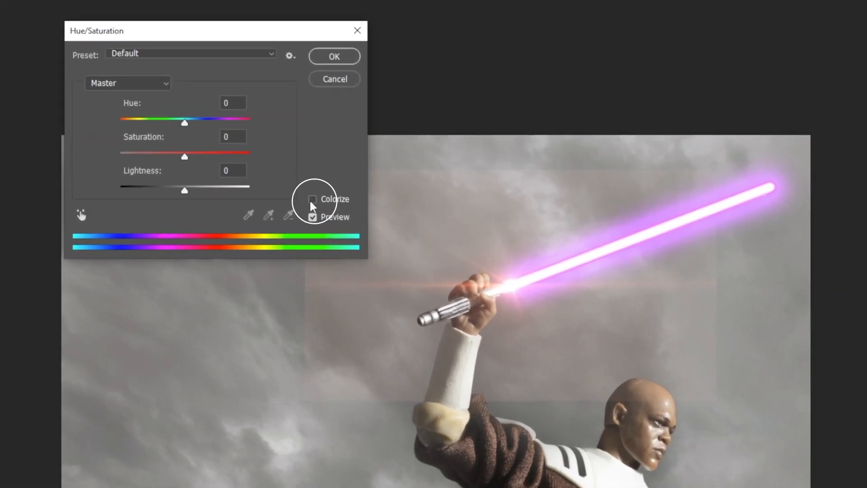
click(312, 200)
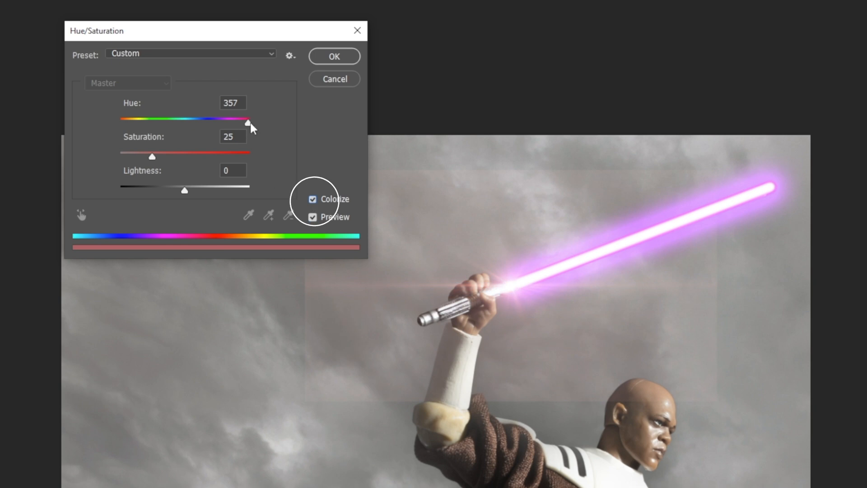
drag(237, 122, 223, 122)
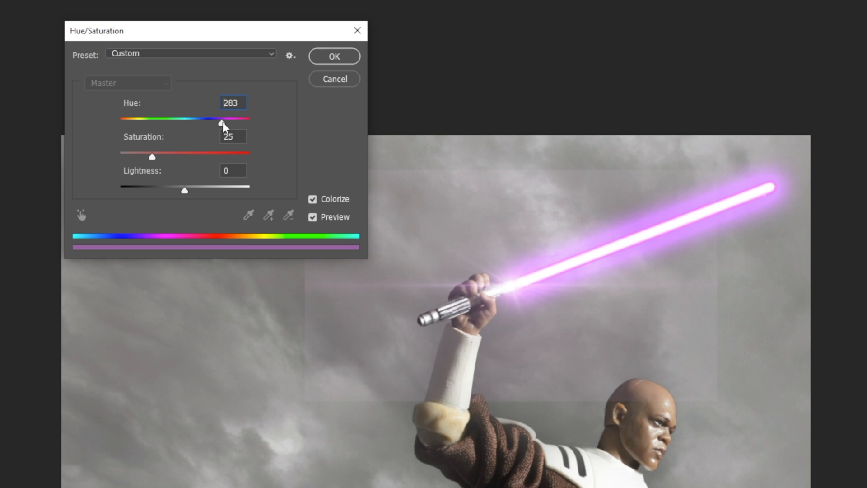
Raise the lens flare's saturation strongly, fine-tune its lightness and apply the Hue/Saturation adjustment.
drag(152, 155, 224, 153)
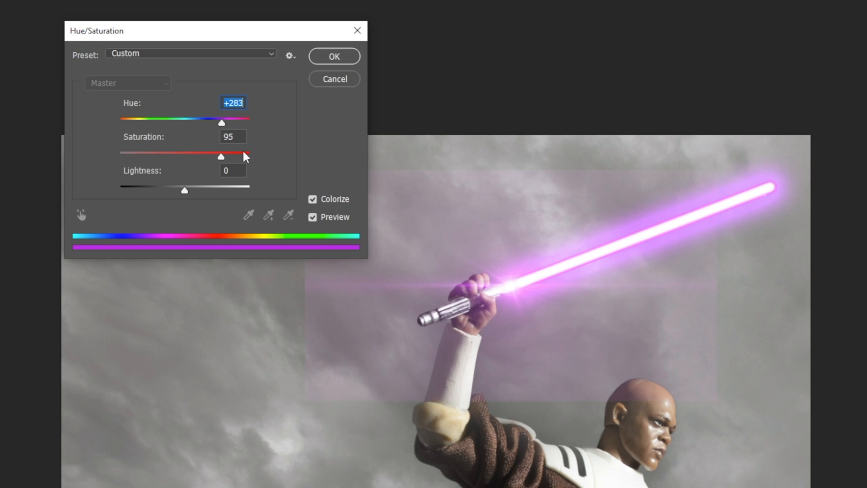
drag(244, 156, 251, 154)
drag(184, 190, 186, 189)
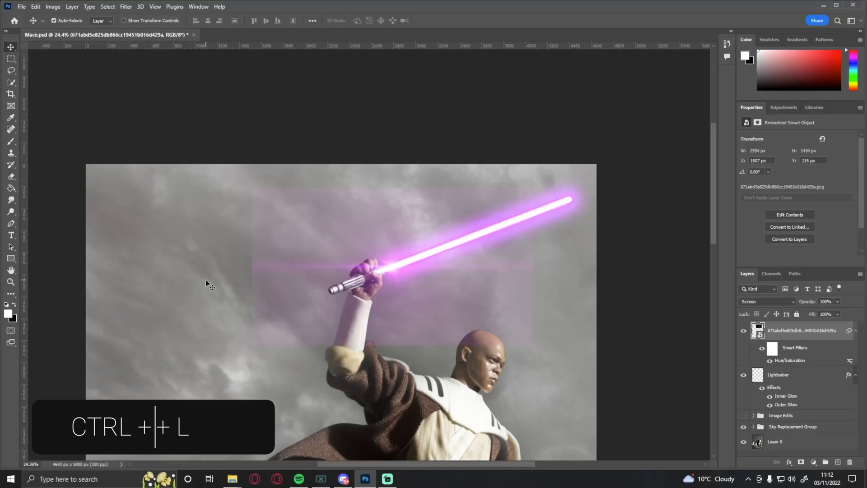
Apply a Levels adjustment to the lens flare with shadows at 26 and midtones at 1.2 to remove its rectangular haze.
key(ctrl)
key(ctrl+l)
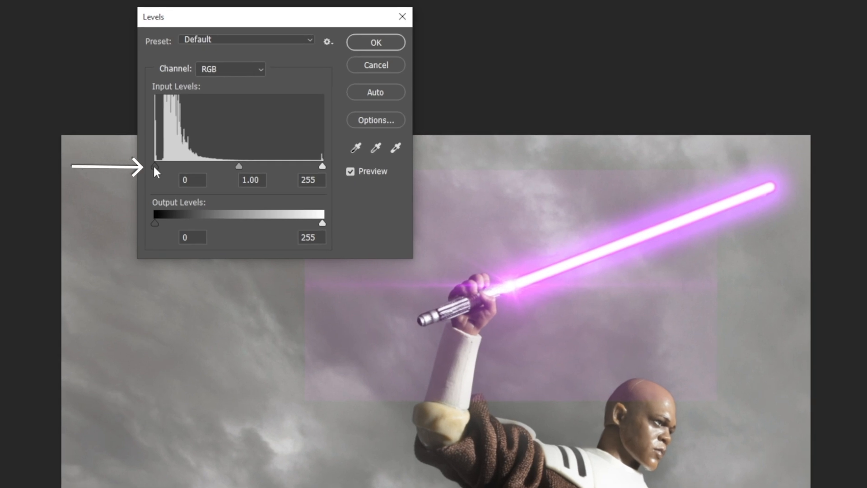
drag(154, 167, 173, 168)
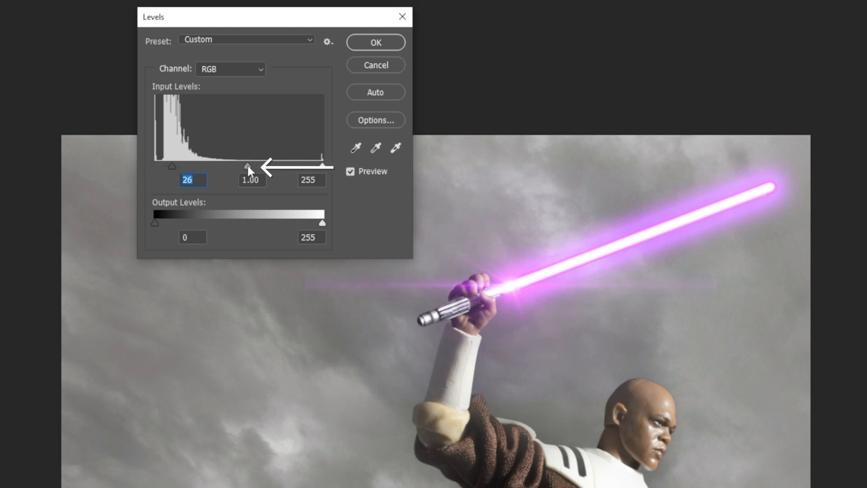
drag(248, 167, 237, 167)
drag(171, 165, 172, 168)
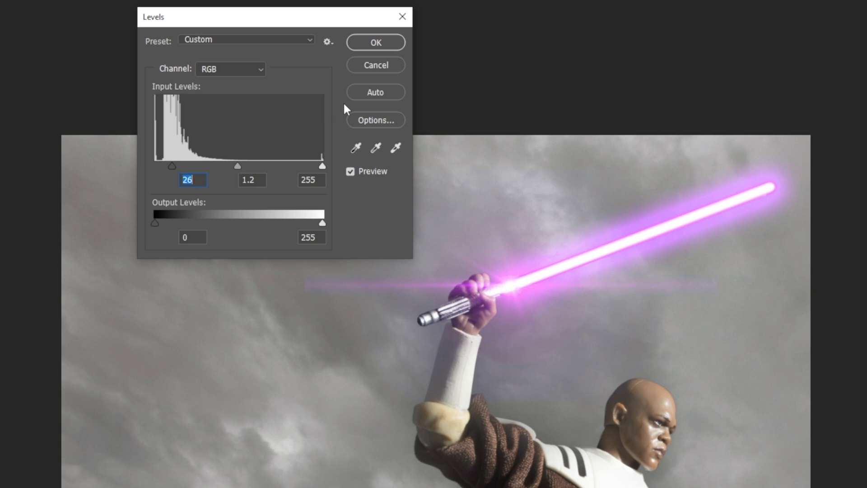
click(377, 45)
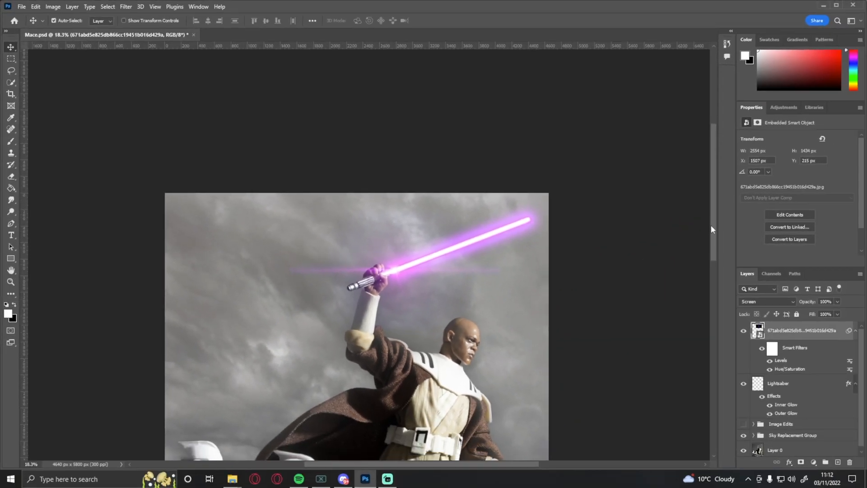
Create a new empty layer directly above the Image Edits group.
drag(712, 226, 710, 262)
scroll(416, 211, down, 1)
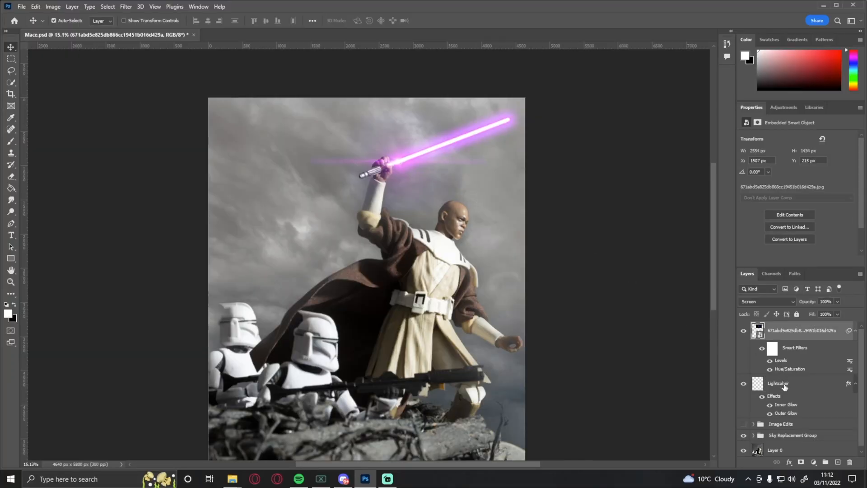
click(788, 425)
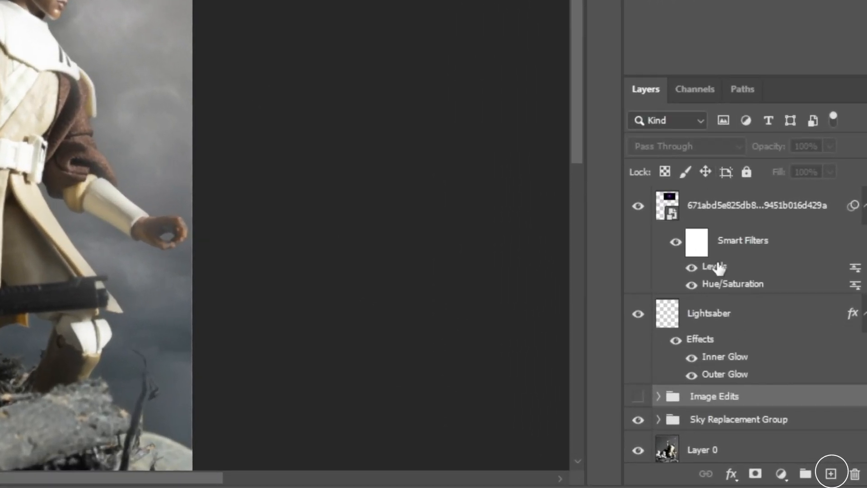
click(833, 476)
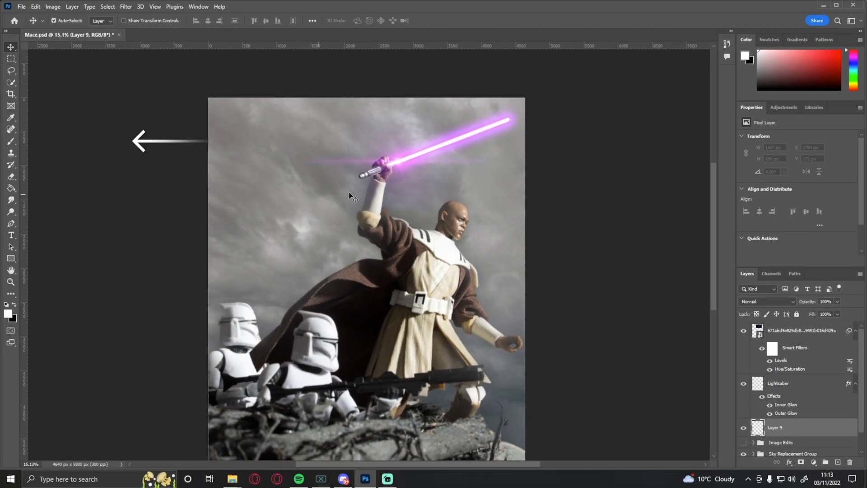
Set up a Soft Round brush with 0% hardness and a size of 155 px.
click(14, 141)
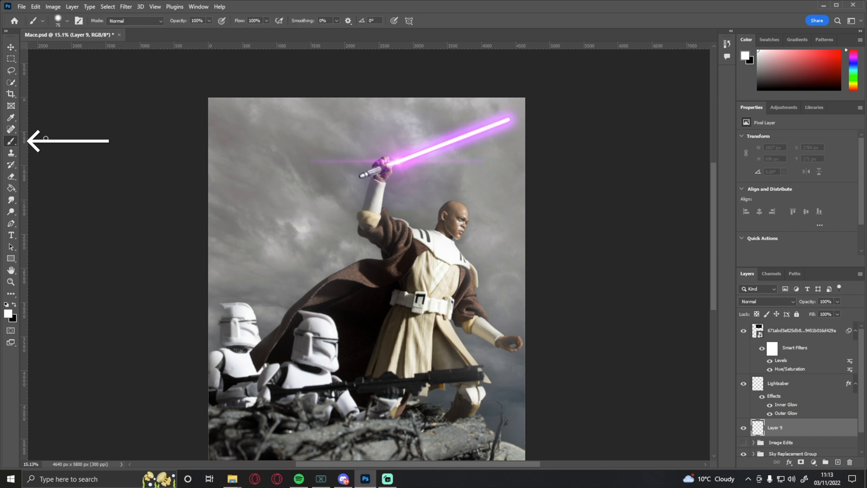
click(68, 20)
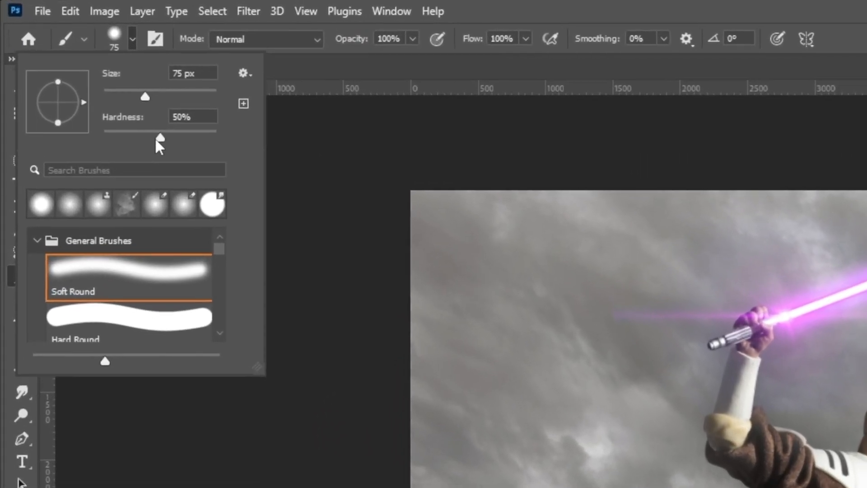
drag(80, 68, 64, 69)
drag(129, 138, 100, 137)
click(140, 116)
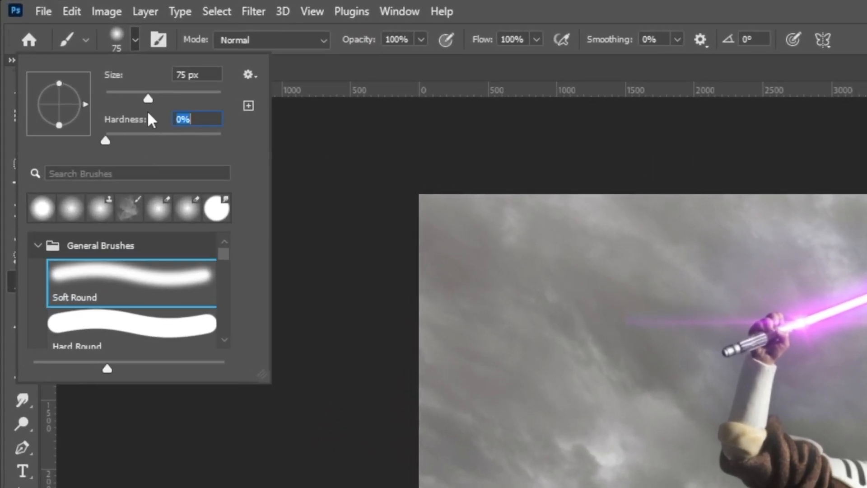
key(alt)
drag(148, 98, 186, 100)
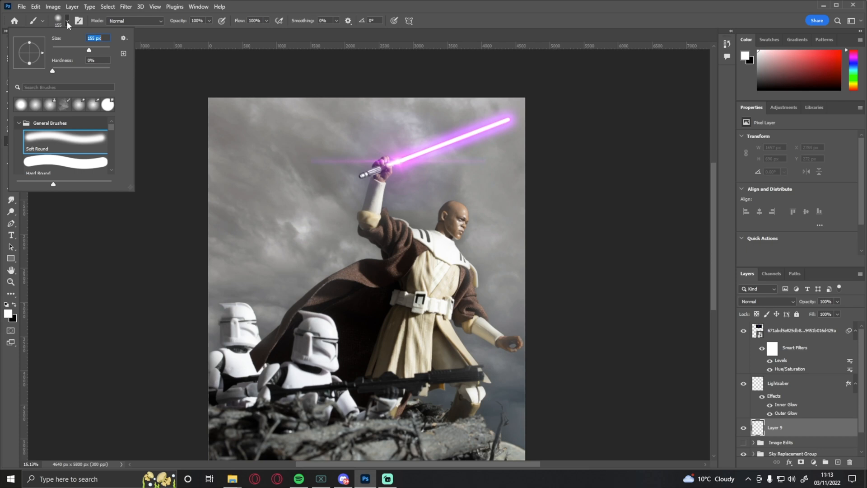
key(Return)
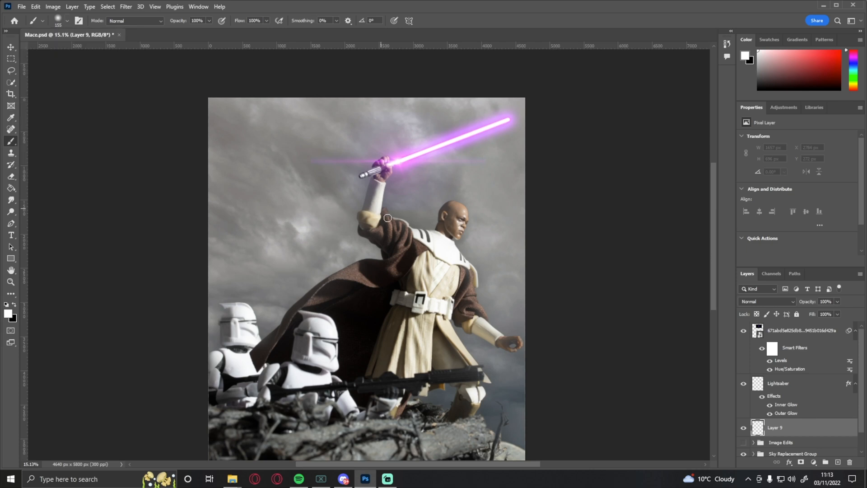
Set the foreground colour to the purple cc5fd9, starting from a sample of the lightsaber's glow.
scroll(395, 217, up, 2)
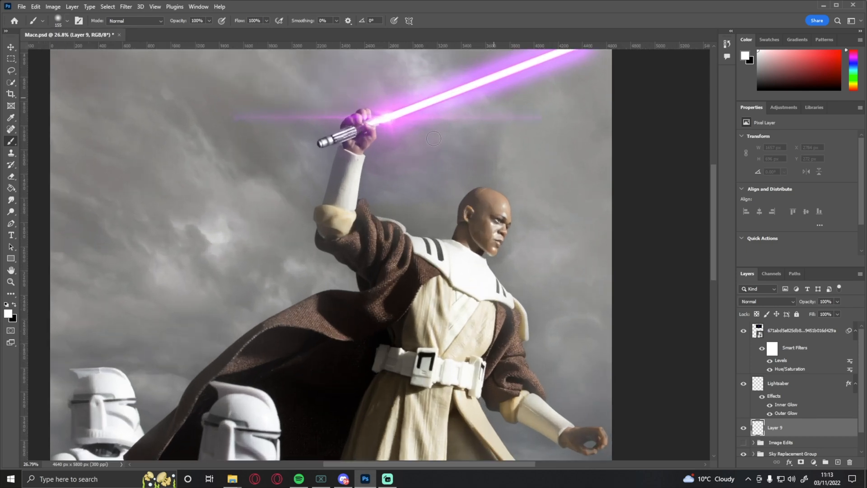
click(8, 315)
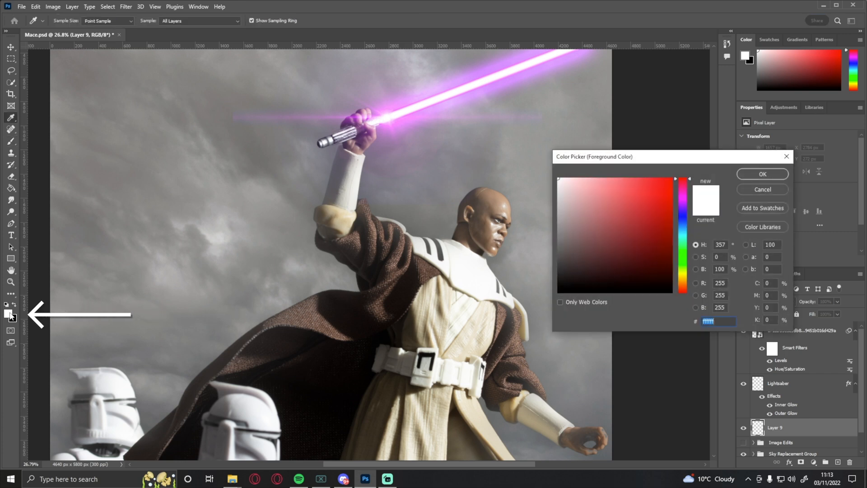
drag(414, 111, 415, 110)
click(622, 195)
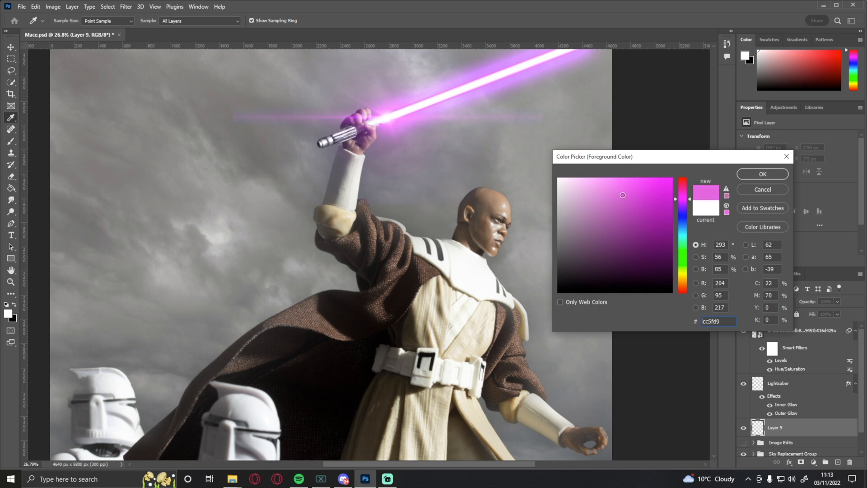
click(746, 178)
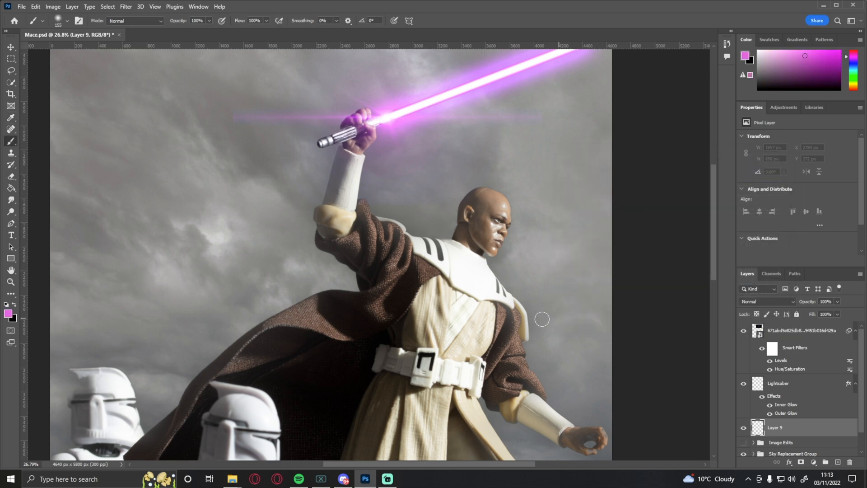
Set the brush opacity to 70% and paint purple over the top and back of the figure's head and neck.
scroll(485, 202, up, 2)
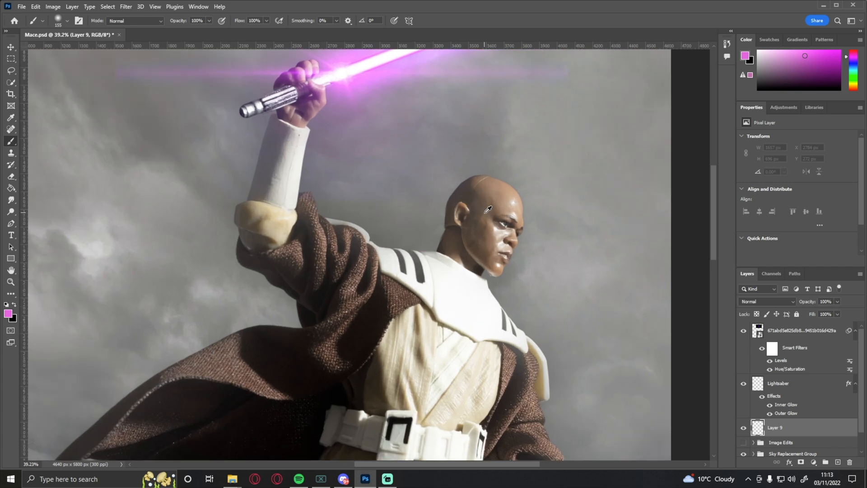
drag(186, 22, 169, 23)
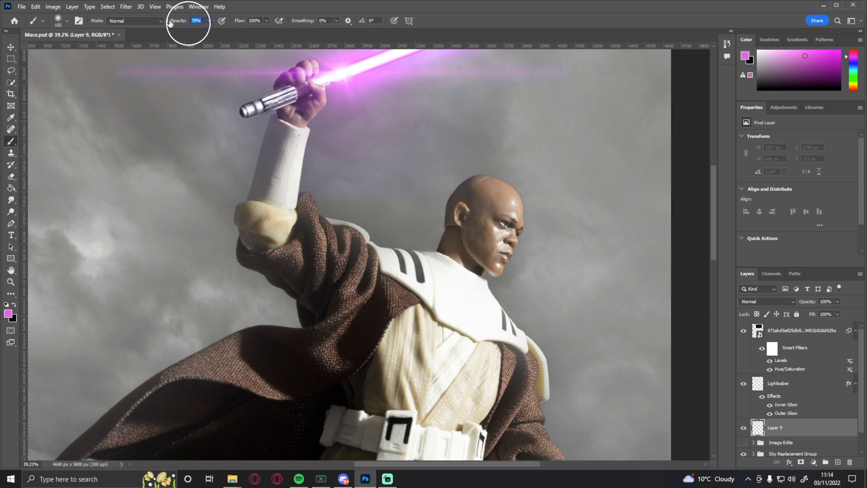
click(488, 190)
mouse_move(488, 190)
mouse_down()
mouse_move(459, 208)
mouse_move(449, 251)
mouse_up()
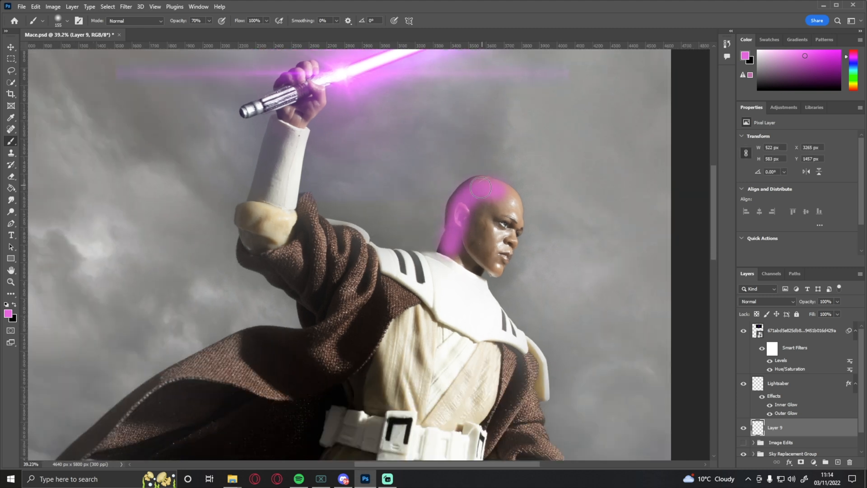
drag(481, 186, 476, 190)
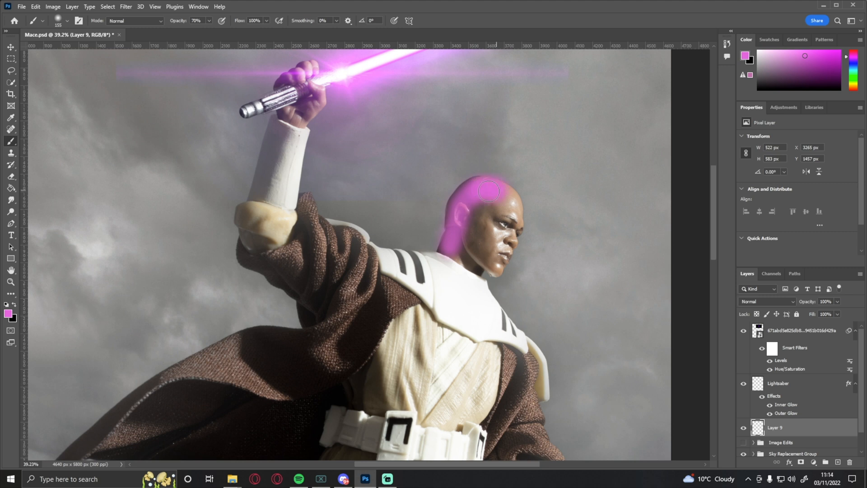
Paint purple light onto the raised hand, the inner side of the forearm guard and the shoulder armour.
drag(314, 95, 292, 174)
mouse_move(296, 77)
mouse_down()
mouse_move(308, 73)
mouse_move(305, 93)
mouse_up()
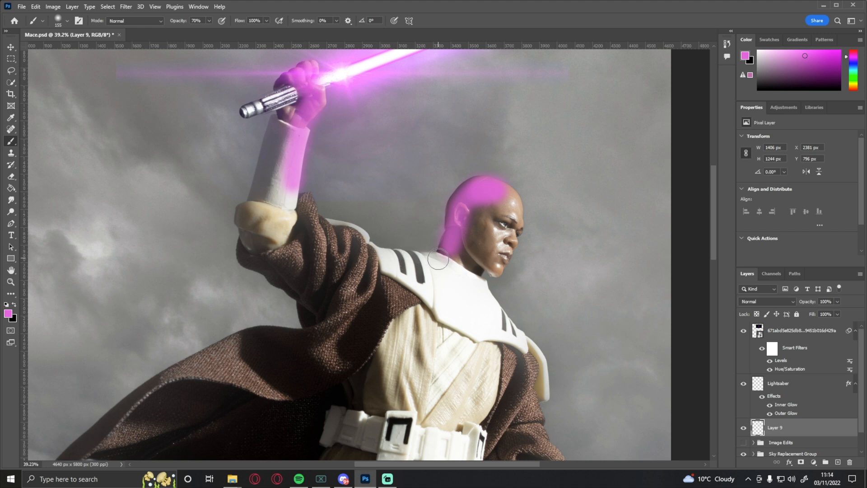
mouse_move(432, 262)
mouse_down()
mouse_move(452, 256)
mouse_move(423, 263)
mouse_up()
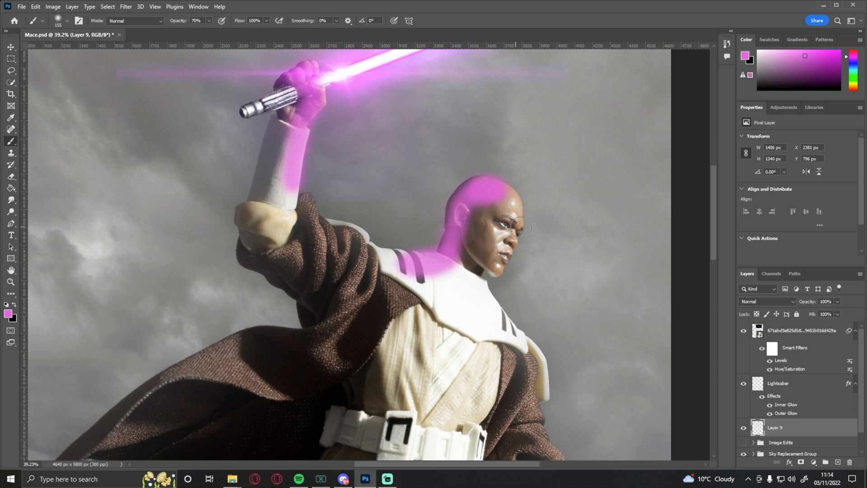
Set the painted light layer's blend mode to Color Dodge, with 65% fill and 35% opacity.
scroll(521, 227, up, 3)
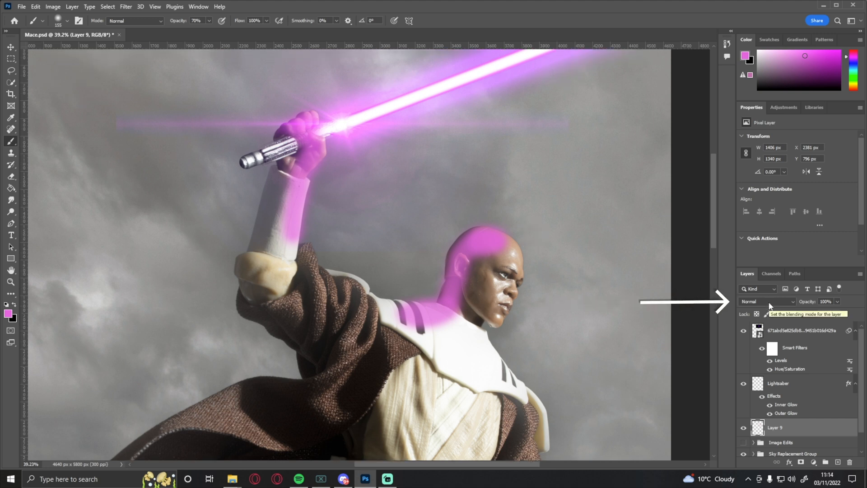
click(771, 306)
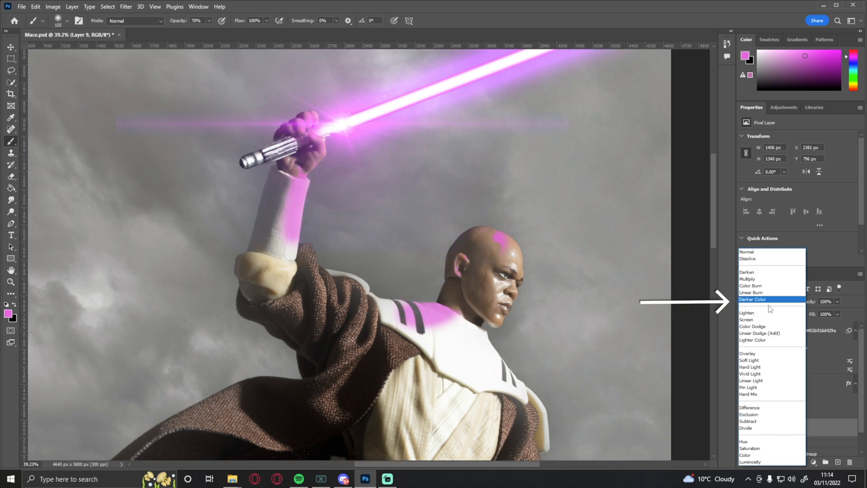
click(766, 326)
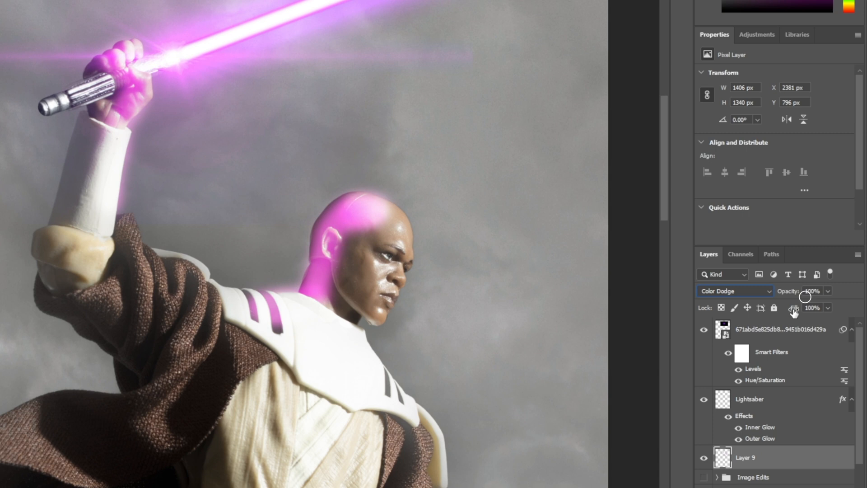
drag(812, 316, 731, 287)
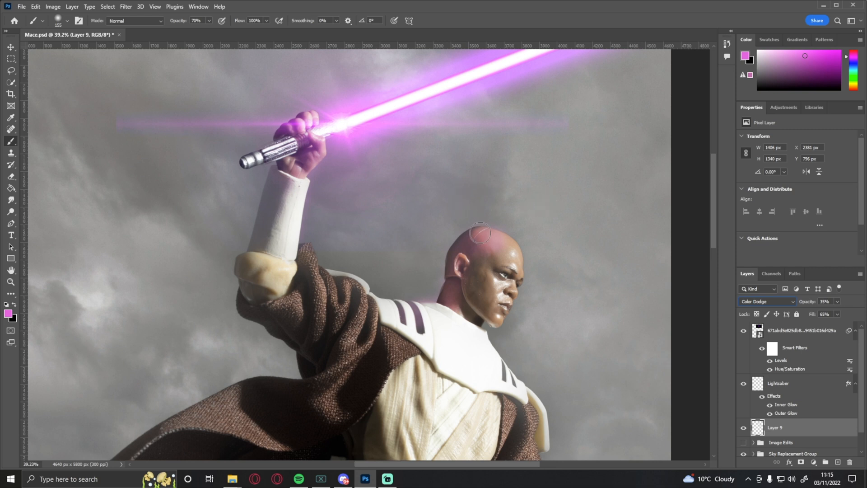
Add a layer mask to the painted light layer and swap the foreground and background colours so white is in front.
mouse_move(486, 243)
mouse_down()
mouse_move(463, 264)
mouse_move(473, 255)
mouse_move(460, 296)
mouse_up()
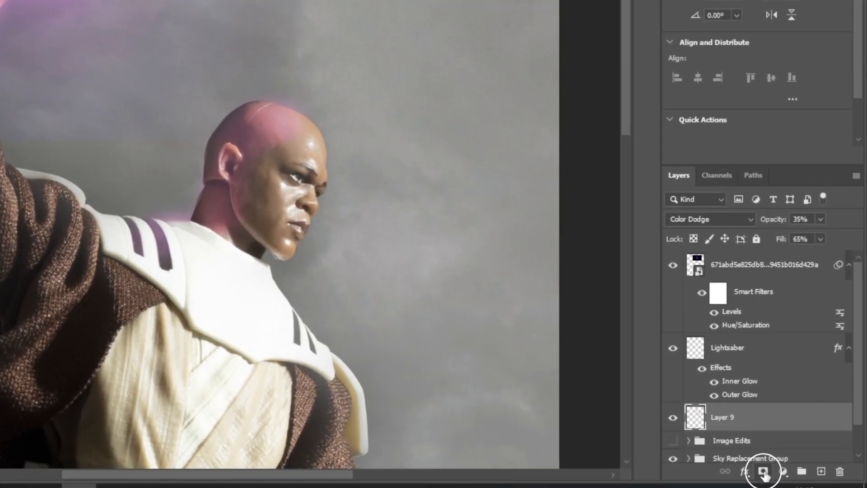
click(794, 464)
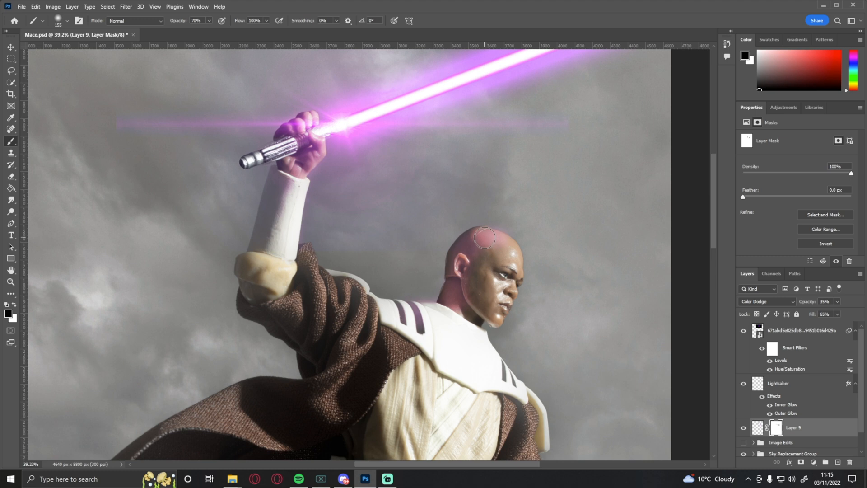
click(15, 305)
click(12, 47)
Compare the whole image with and without the painted light by toggling Layer 9's visibility.
scroll(250, 351, up, 1)
scroll(225, 345, down, 3)
scroll(207, 346, down, 2)
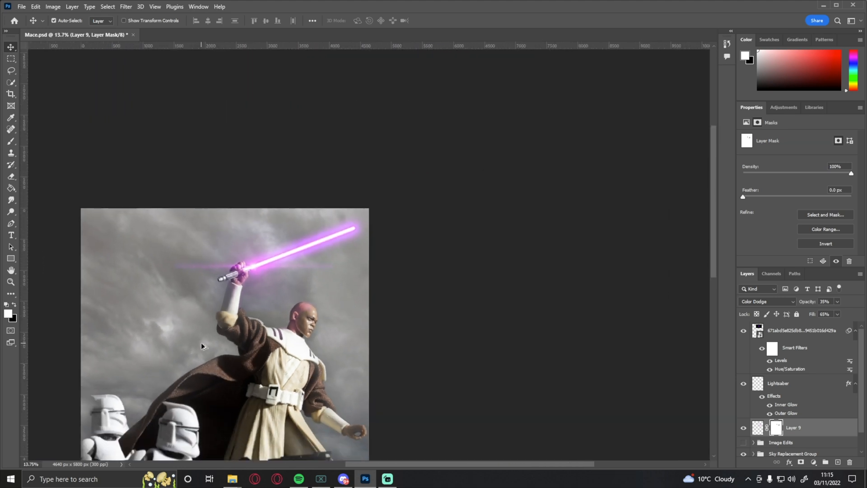
scroll(205, 343, down, 3)
scroll(206, 344, down, 1)
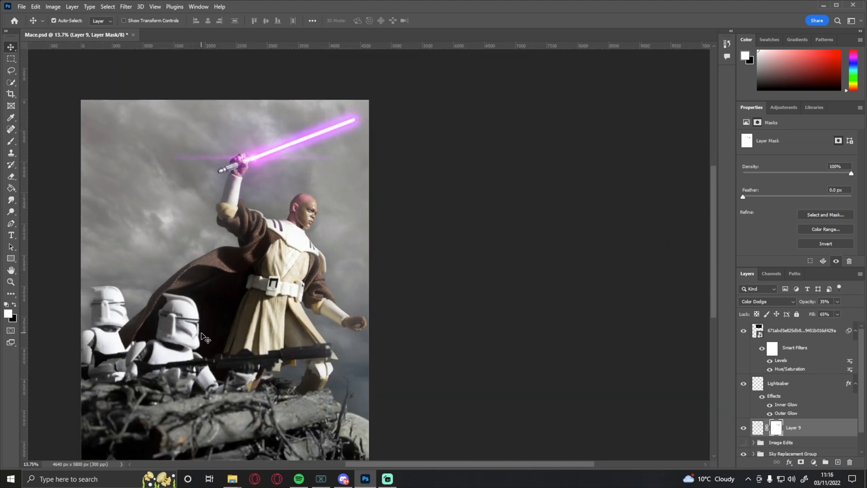
drag(492, 460, 431, 461)
drag(713, 285, 715, 291)
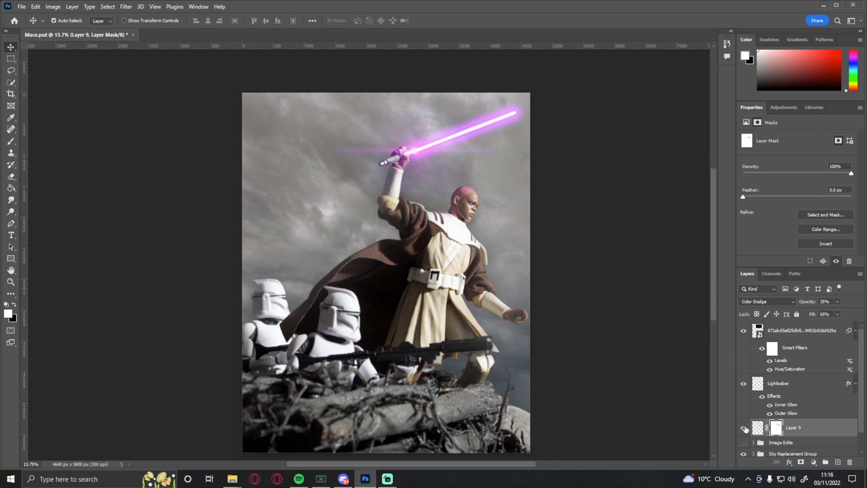
click(745, 428)
click(745, 428)
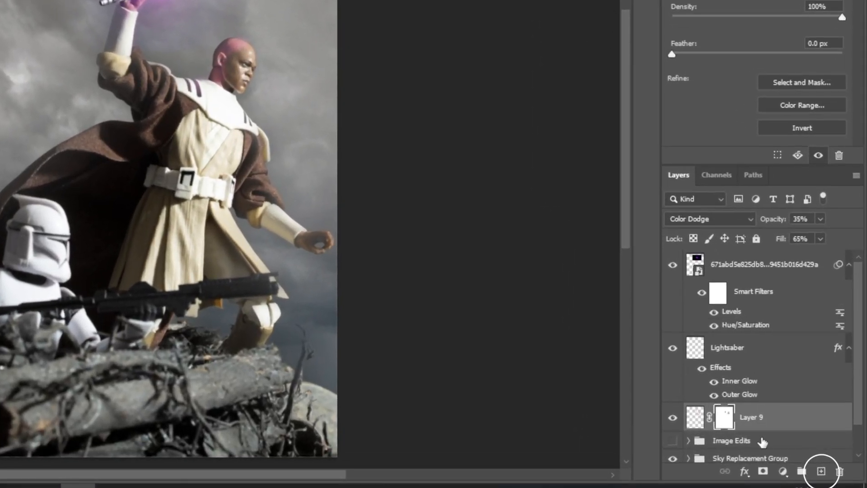
Create a new layer above the Image Edits group and ready the Cloud/Dust 02 brush at 155 px and 20% opacity.
click(762, 441)
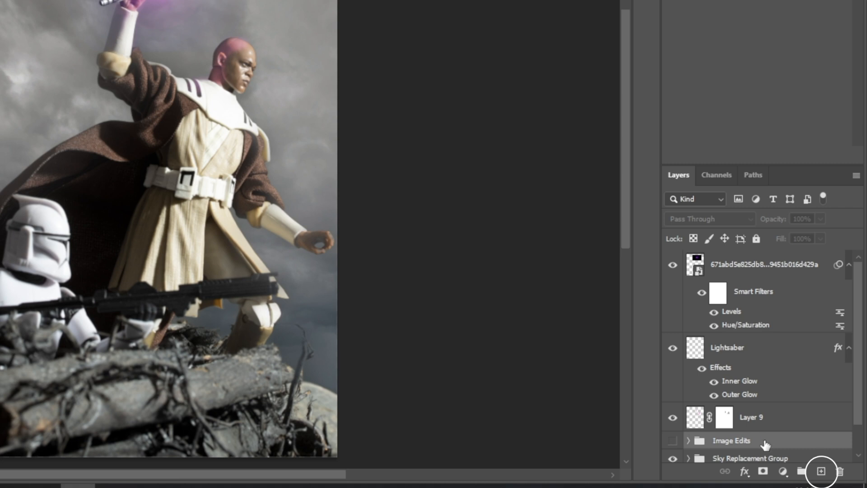
click(821, 473)
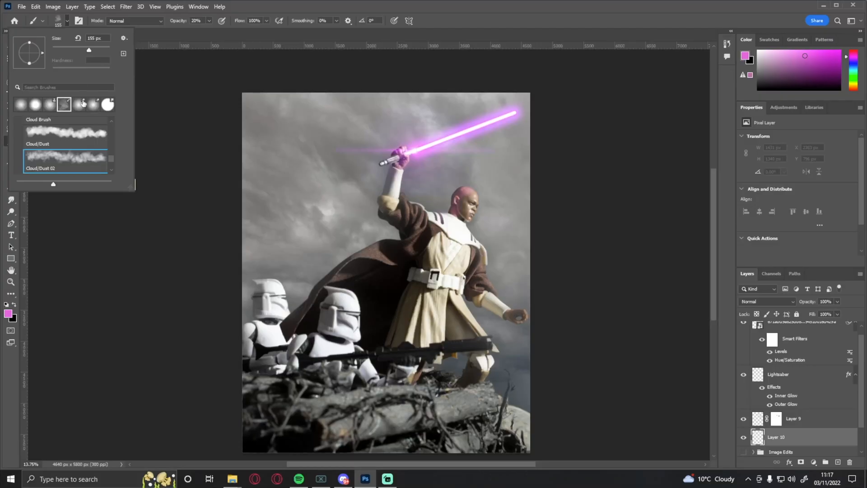
click(66, 21)
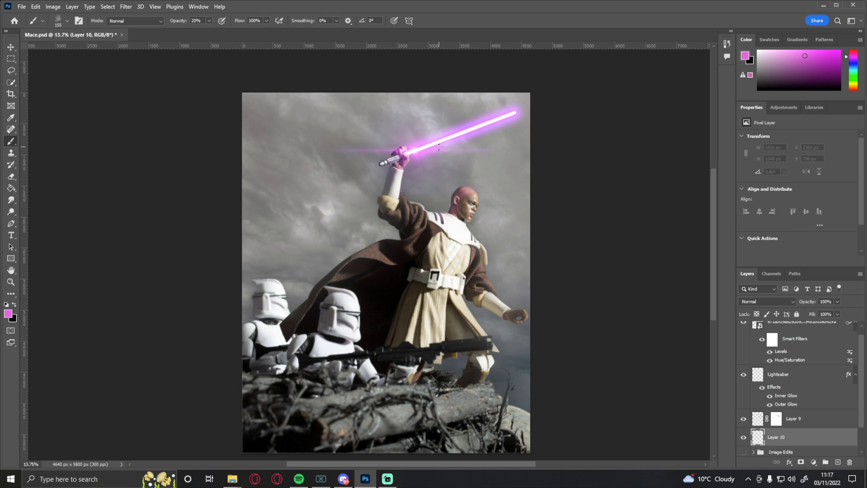
Set the brush size to 369 px and paint soft purple cloud glow around the lightsaber blade and hilt on Layer 10.
scroll(444, 145, up, 7)
scroll(501, 135, up, 2)
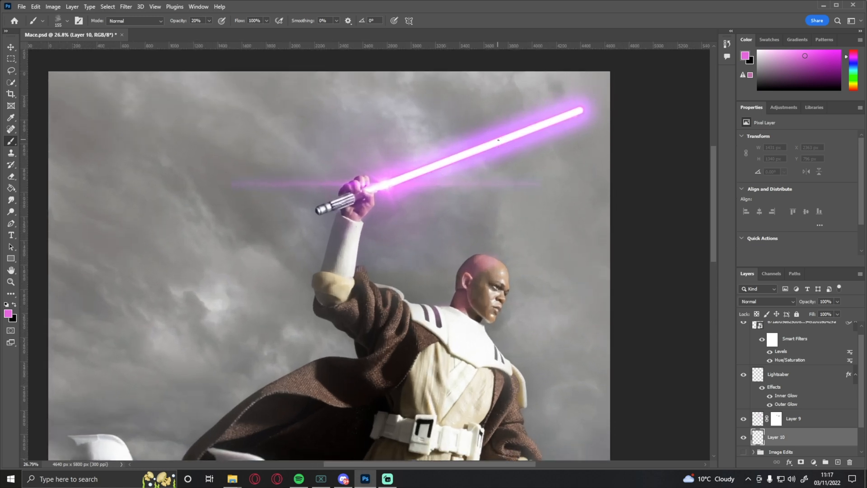
click(68, 20)
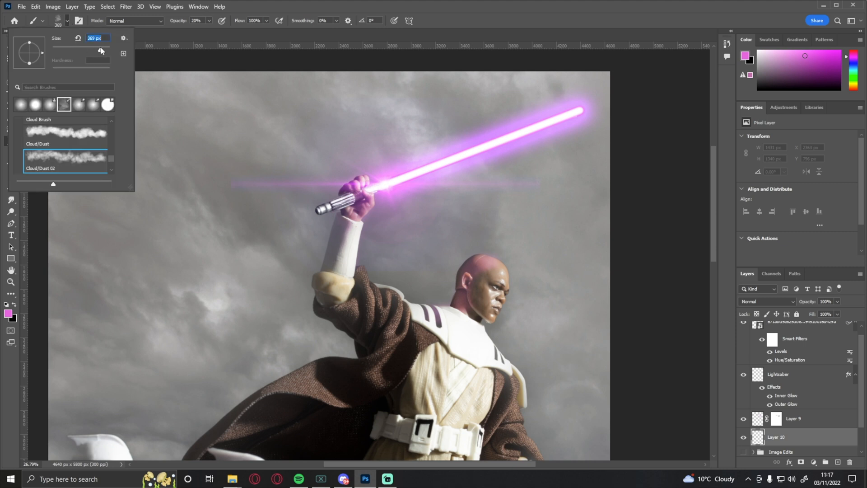
click(388, 186)
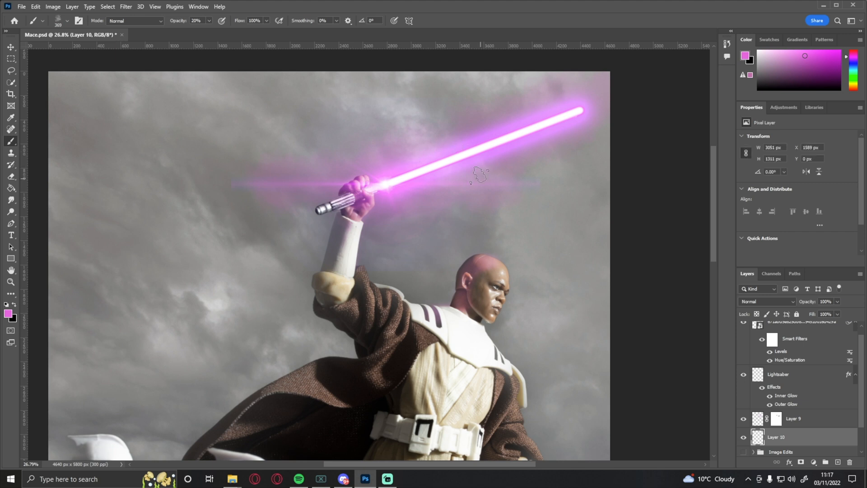
Reduce the painted cloud glow layer's fill to 78% and its opacity to 90%.
scroll(314, 288, down, 5)
scroll(314, 288, down, 1)
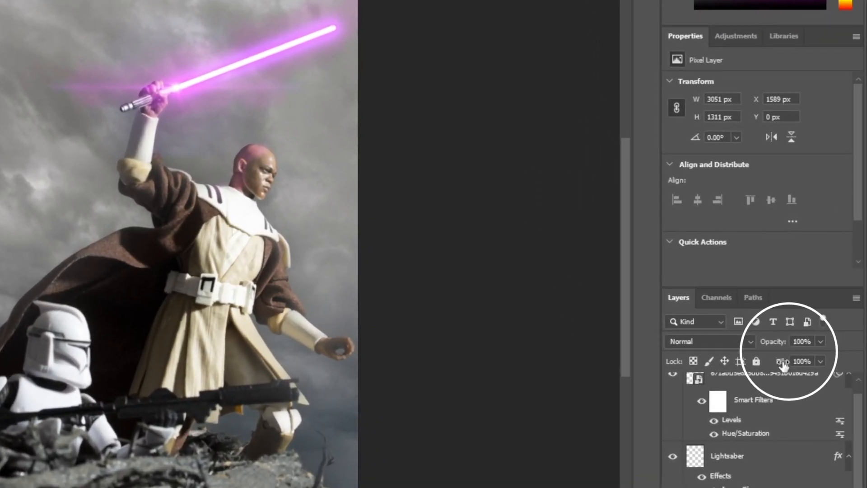
mouse_move(783, 363)
mouse_down()
mouse_move(759, 361)
mouse_move(761, 348)
mouse_up()
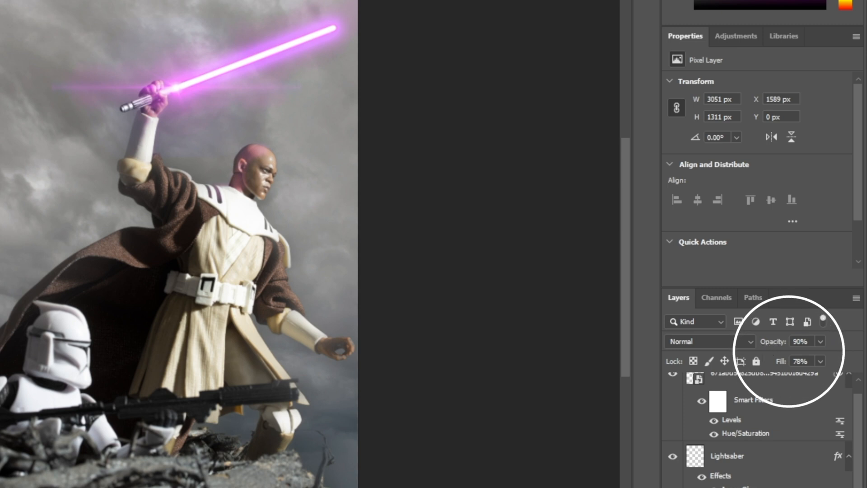
Compare the image with and without the cloud glow, and turn on the Image Edits group's visibility.
click(674, 487)
click(674, 487)
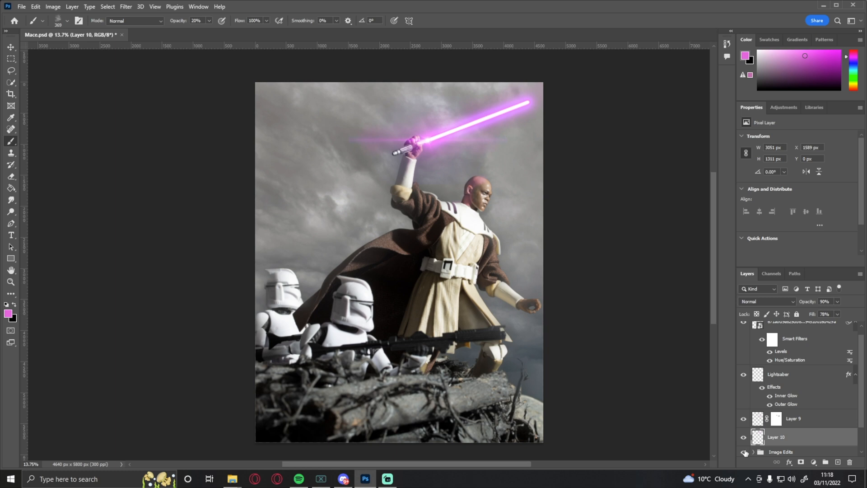
click(744, 452)
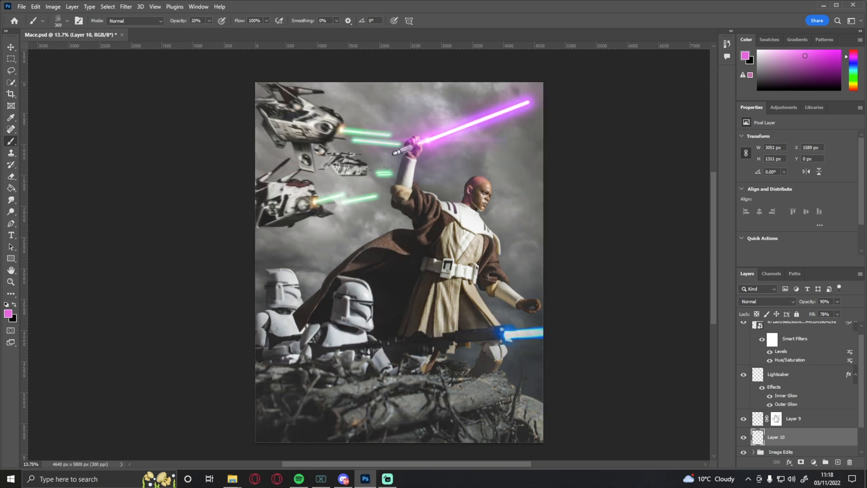